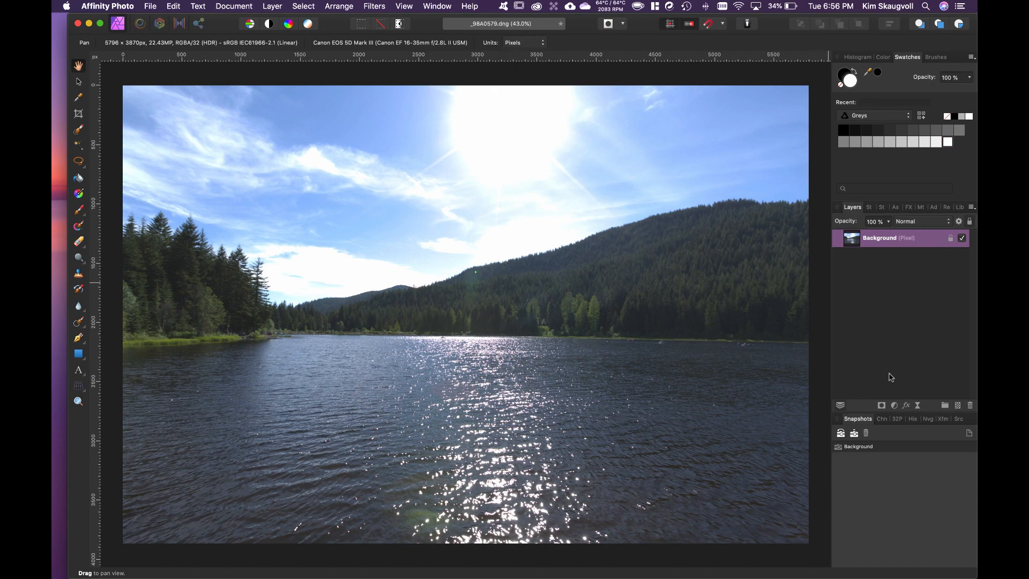
# Step: Add a Curves adjustment layer above the Background photo, leaving its curve straight
pyautogui.click(895, 406)
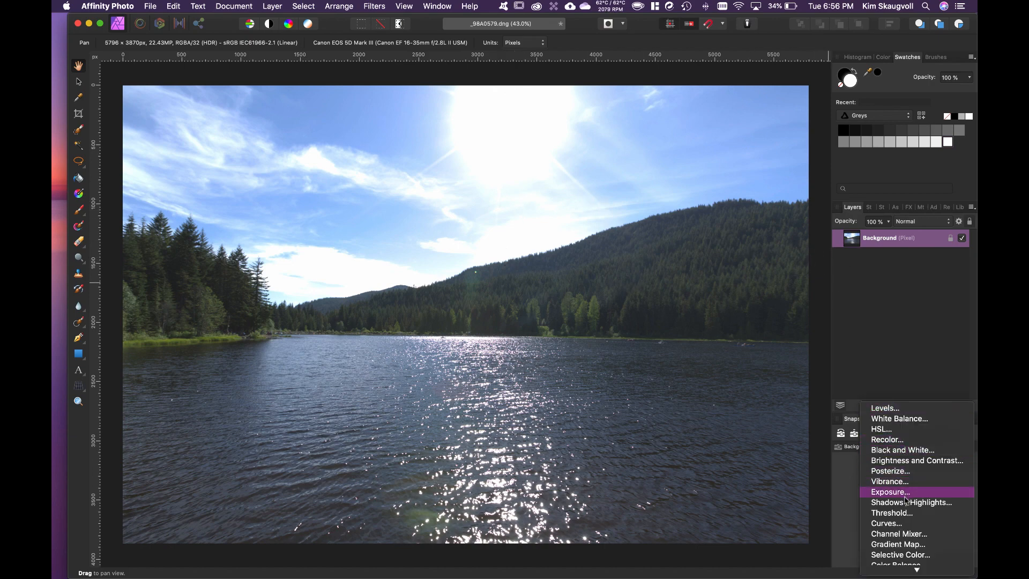
pyautogui.click(895, 524)
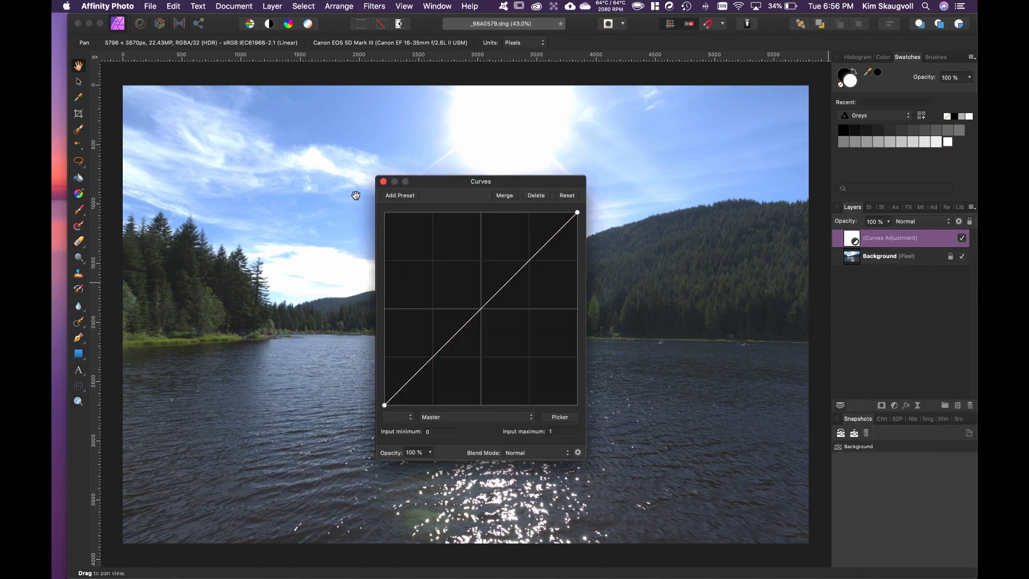
pyautogui.moveTo(449, 190); pyautogui.dragTo(804, 216)
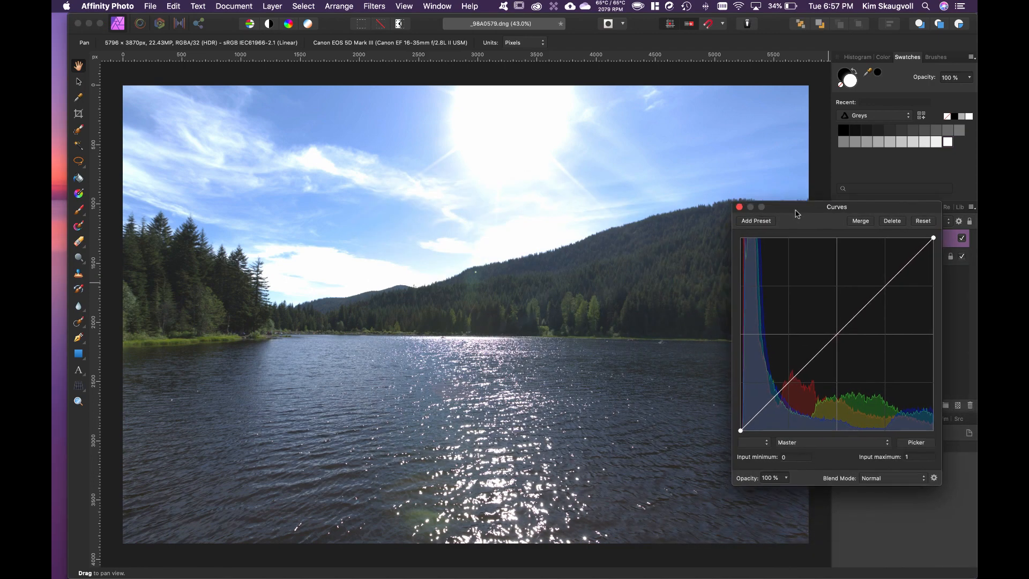
pyautogui.click(739, 207)
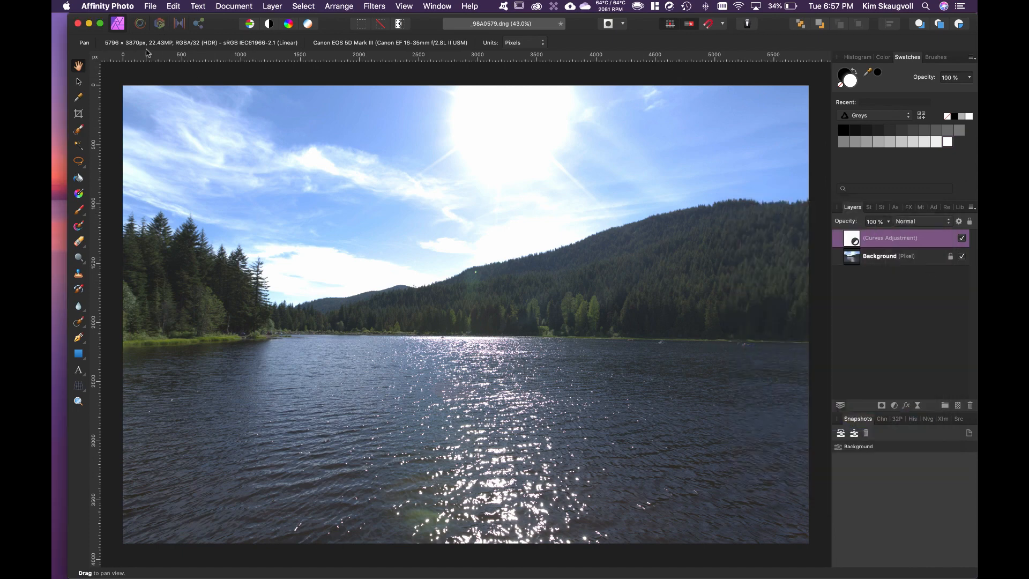
# Step: Export the neutral exposure with the TIFF RGB 16-bit preset as "0 bracket.tiff" into the hdr1 folder on the Desktop
pyautogui.click(154, 6)
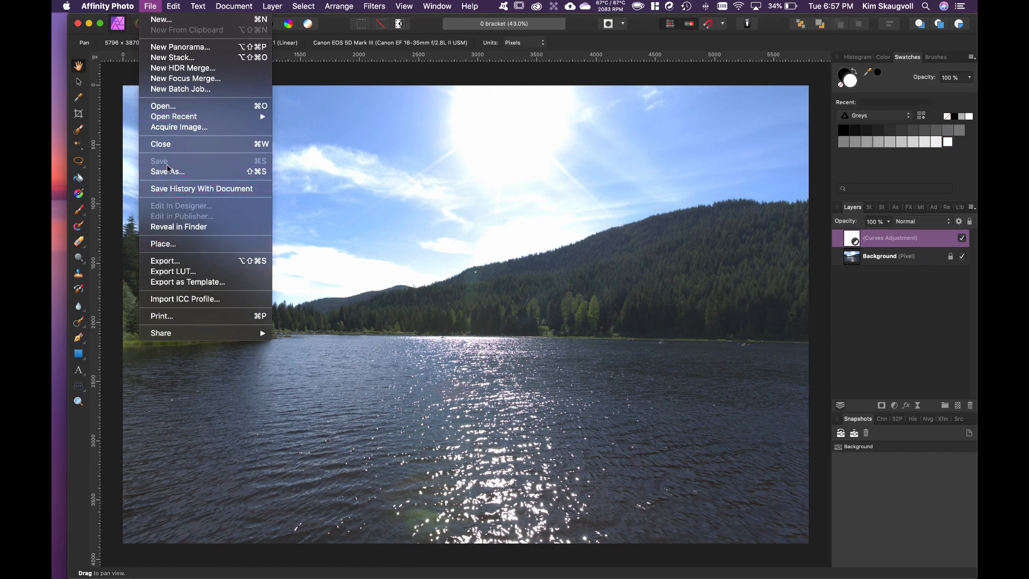
pyautogui.click(167, 261)
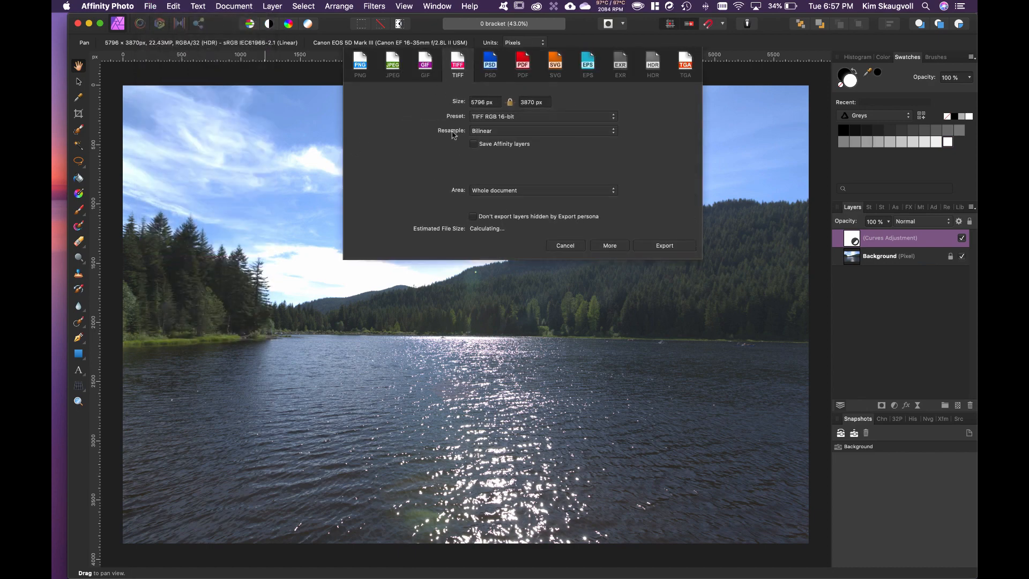
pyautogui.click(547, 122)
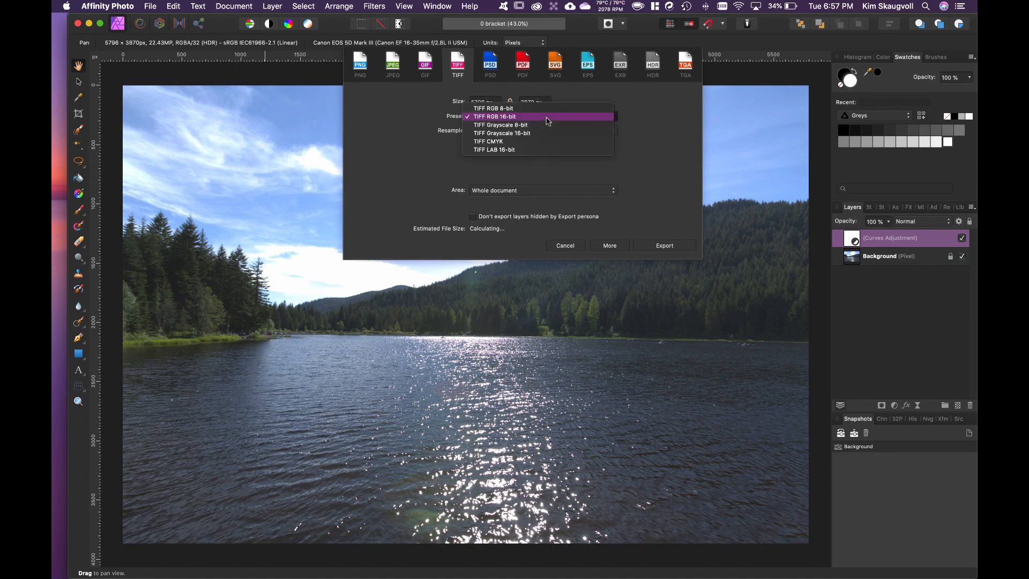
pyautogui.click(611, 118)
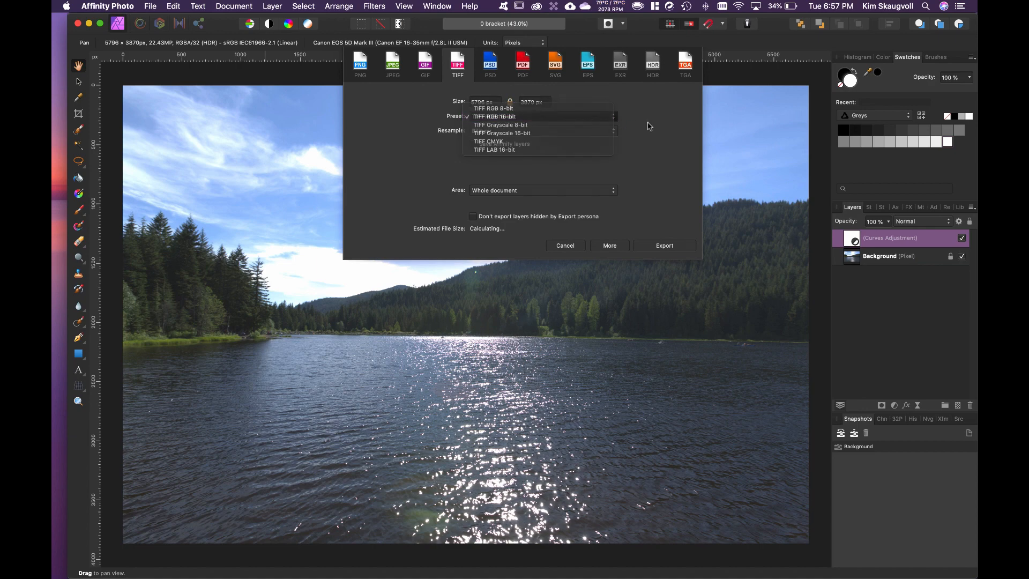
pyautogui.click(664, 245)
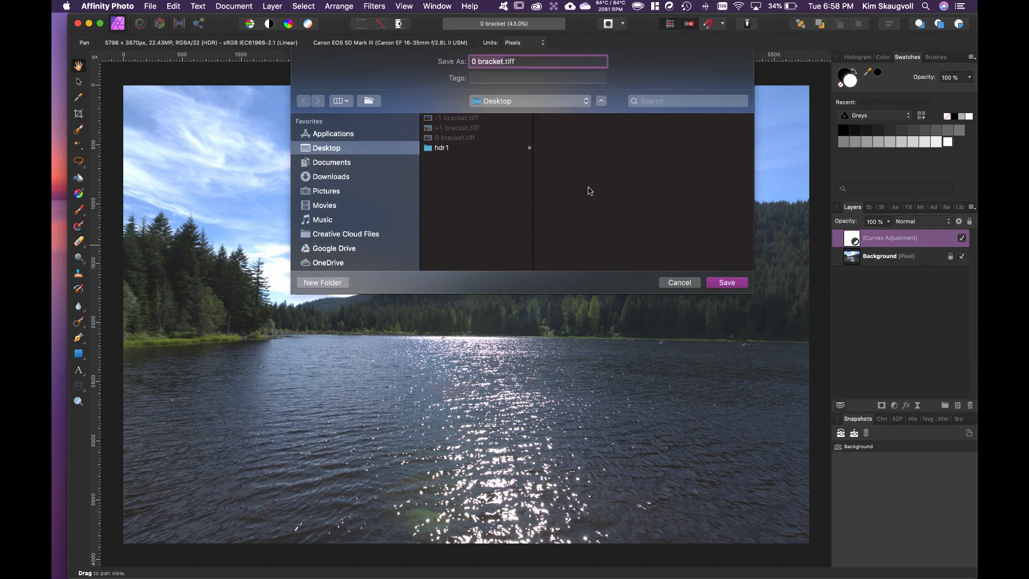
pyautogui.click(729, 281)
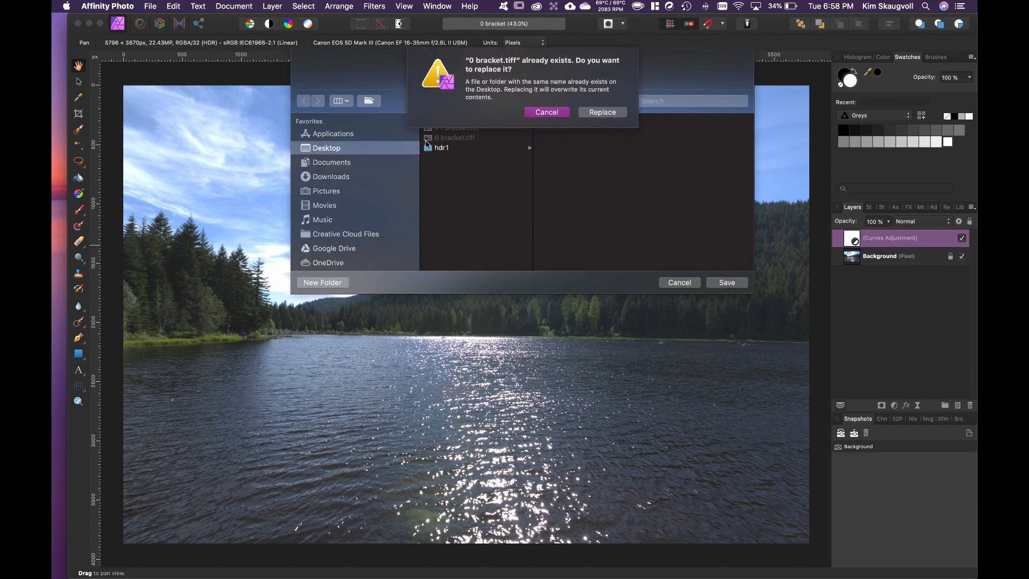
pyautogui.click(544, 113)
pyautogui.click(445, 149)
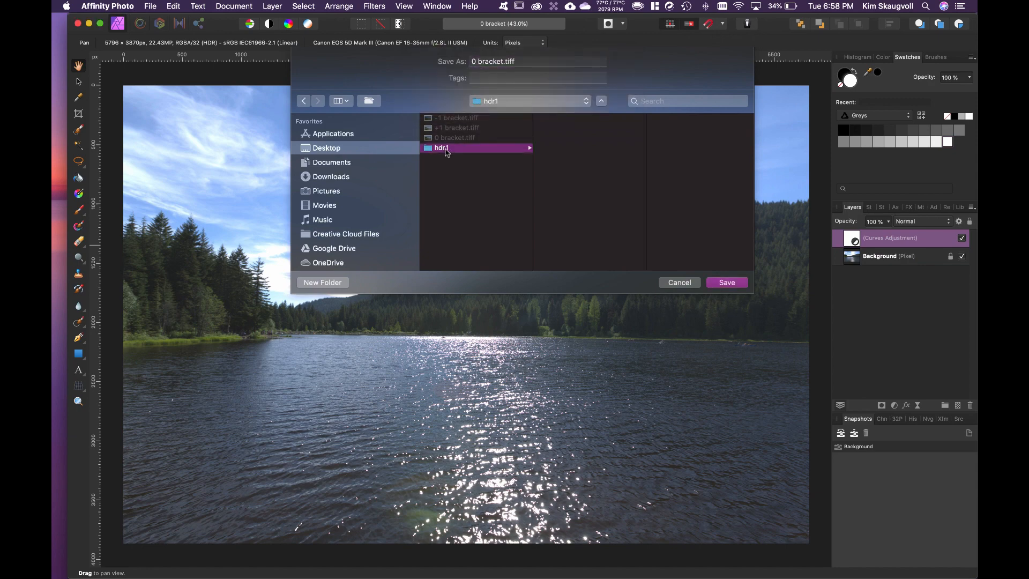
pyautogui.click(723, 282)
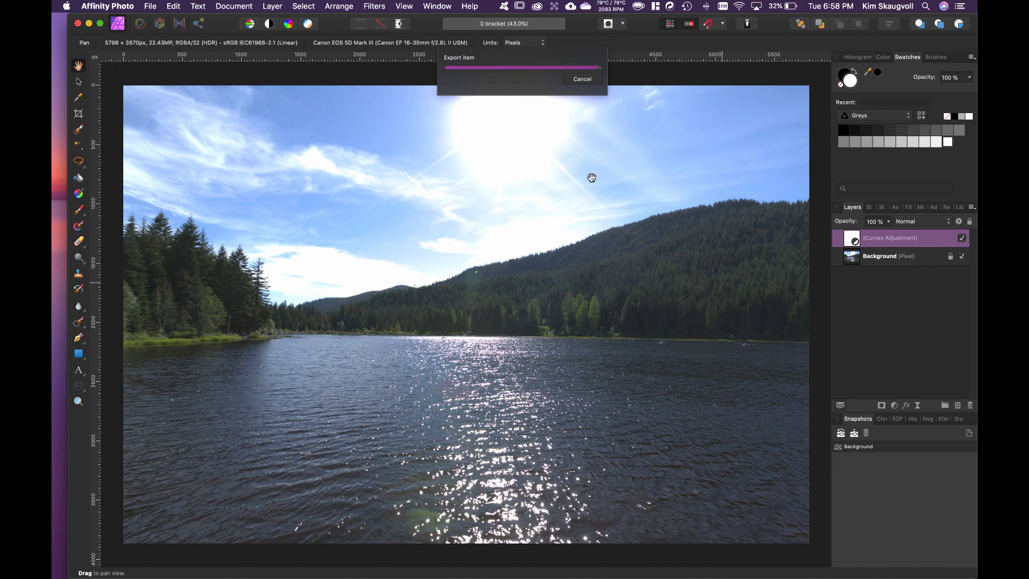
# Step: Darken the photo by pulling the midpoint of the Curves adjustment's Master curve well below the diagonal
pyautogui.doubleClick(855, 241)
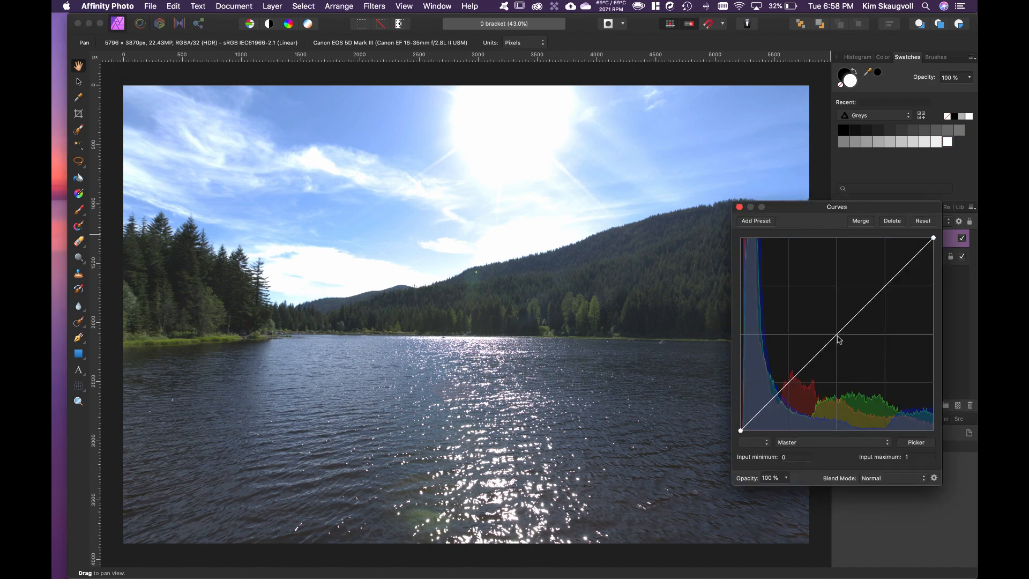
pyautogui.moveTo(838, 339); pyautogui.dragTo(867, 368)
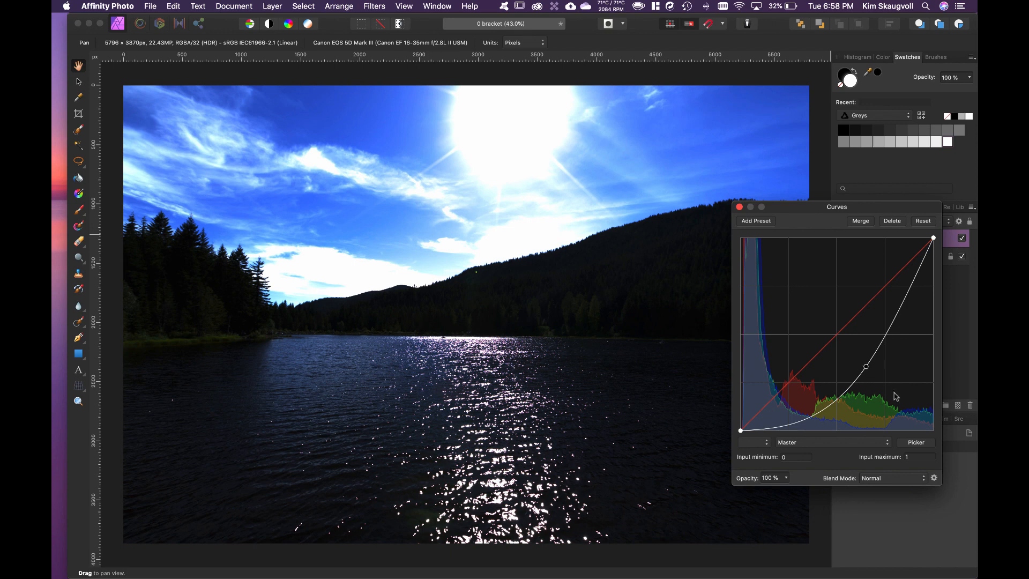
pyautogui.click(739, 207)
# Step: Export the darkened version as a 16-bit RGB TIFF named "-1 bracket.tiff" in the hdr1 folder
pyautogui.click(155, 6)
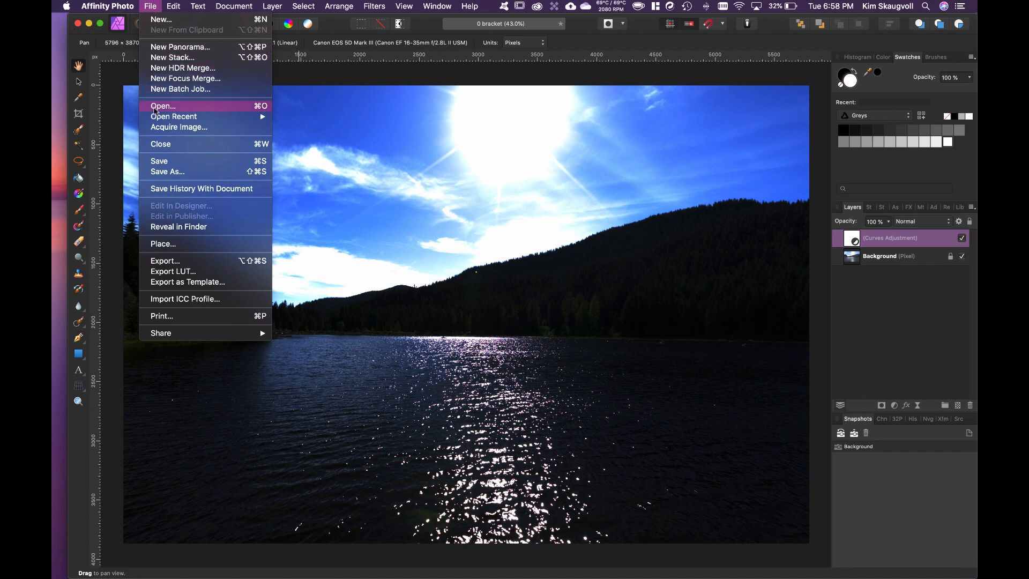
pyautogui.click(173, 262)
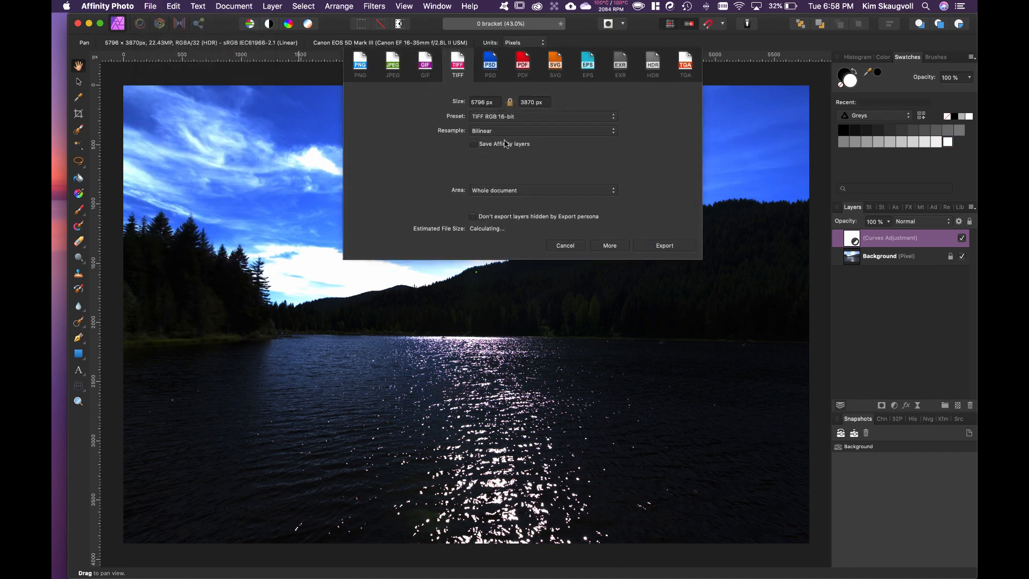
pyautogui.click(669, 249)
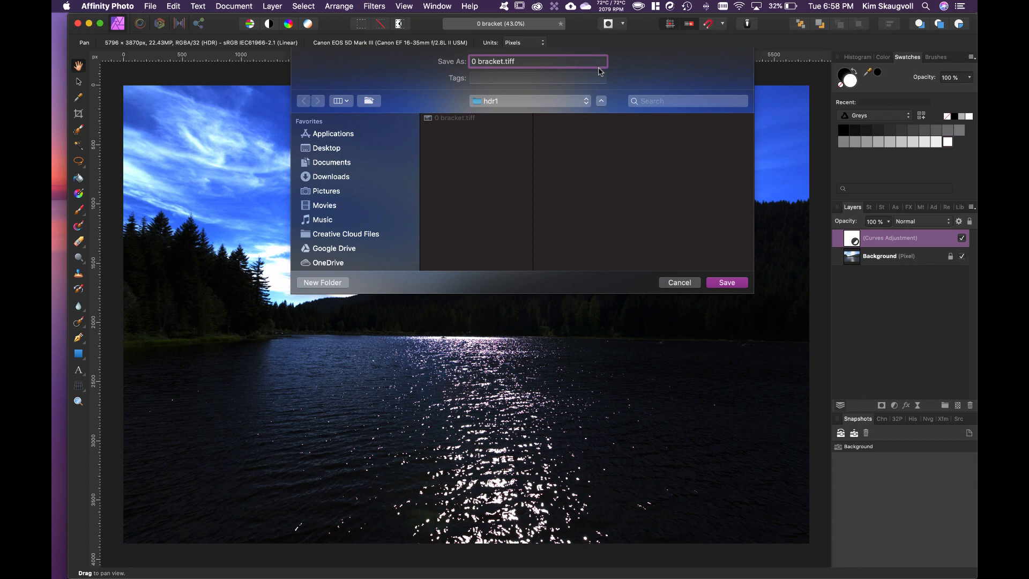
pyautogui.press('BackSpace')
pyautogui.write('-1')
pyautogui.click(728, 283)
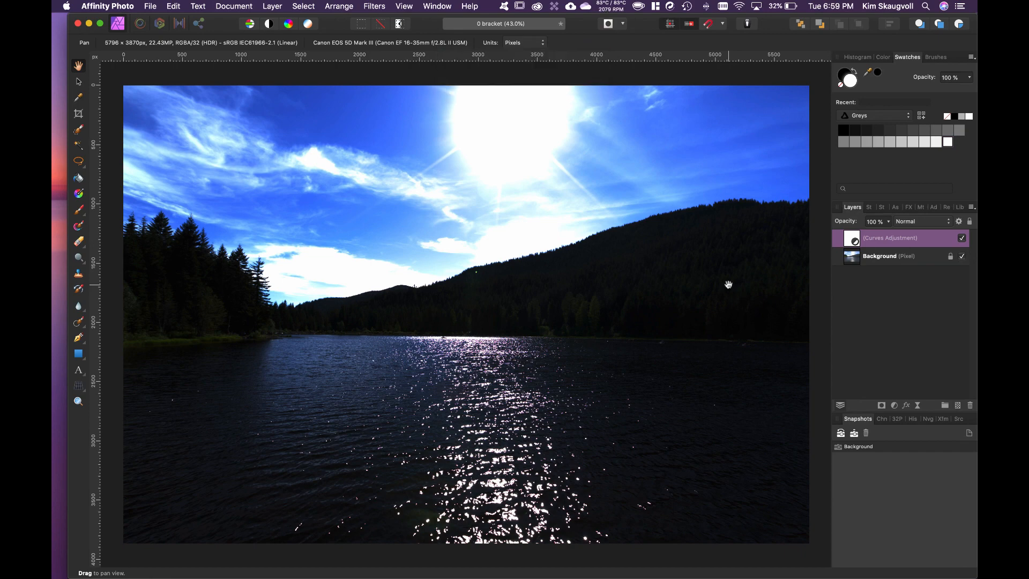
# Step: Reset the Curves adjustment and raise the midpoint of its Master curve above the diagonal to brighten the photo
pyautogui.doubleClick(856, 239)
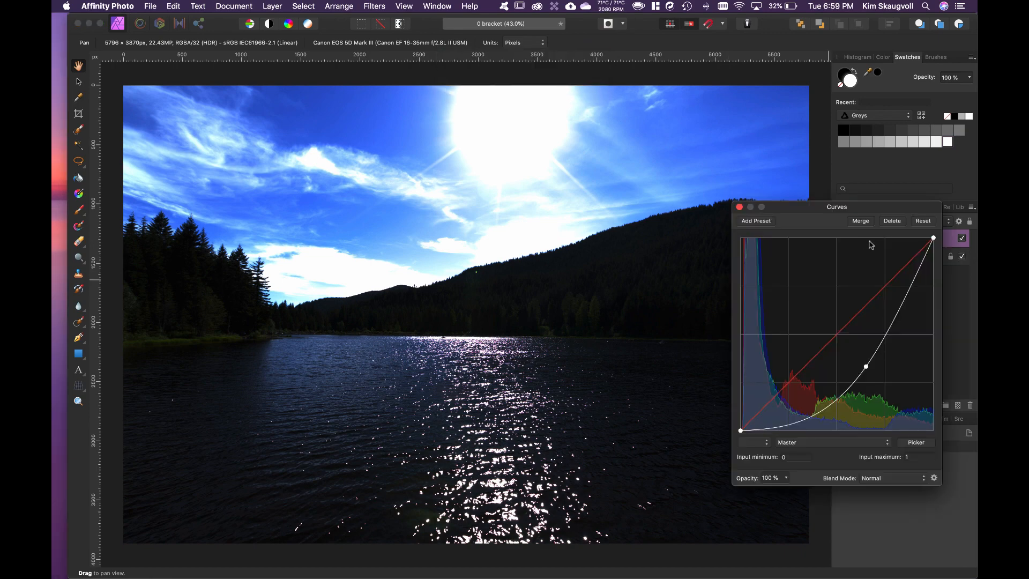
pyautogui.click(923, 222)
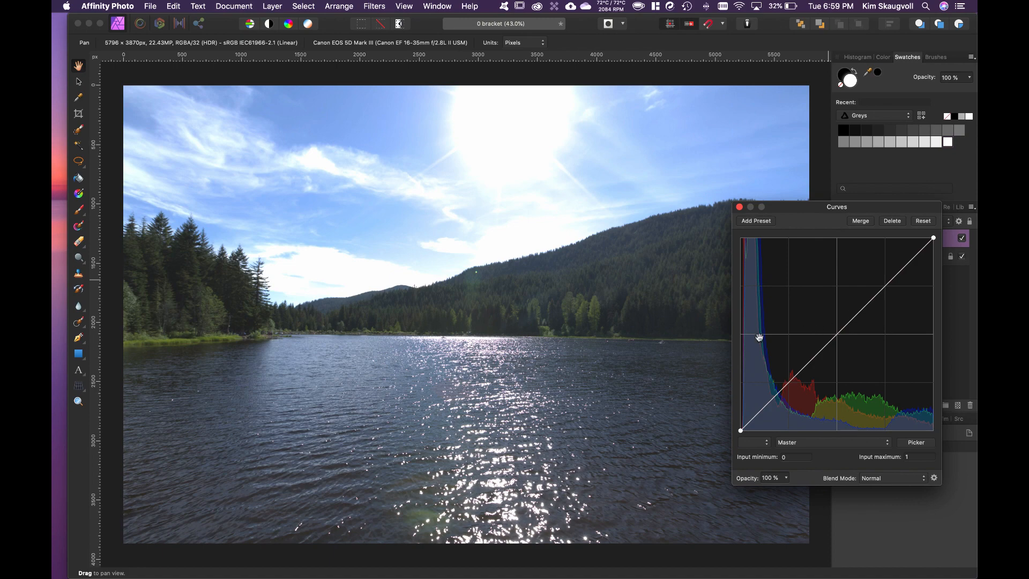
pyautogui.moveTo(816, 212); pyautogui.dragTo(172, 266)
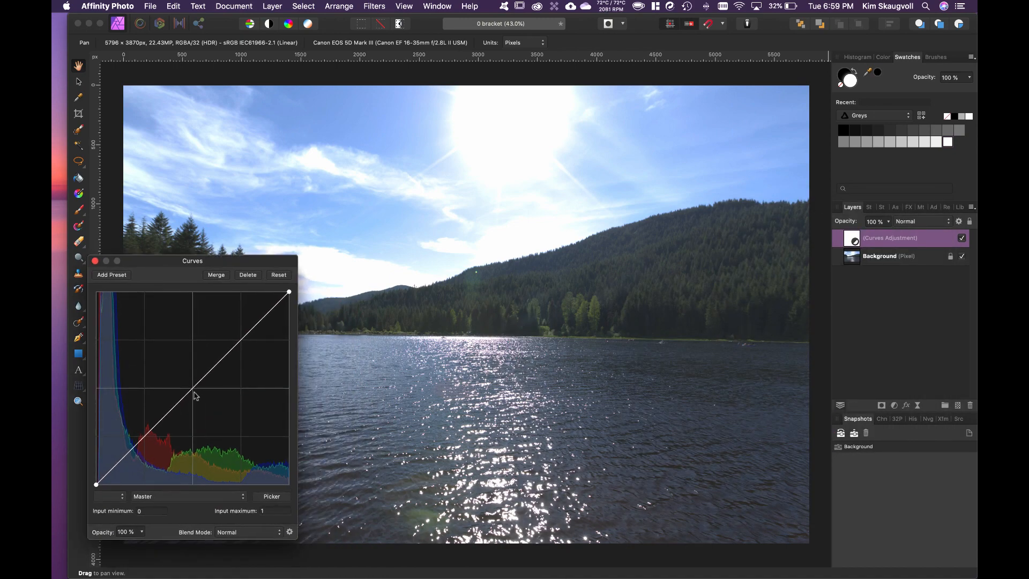
pyautogui.moveTo(193, 389); pyautogui.dragTo(172, 363)
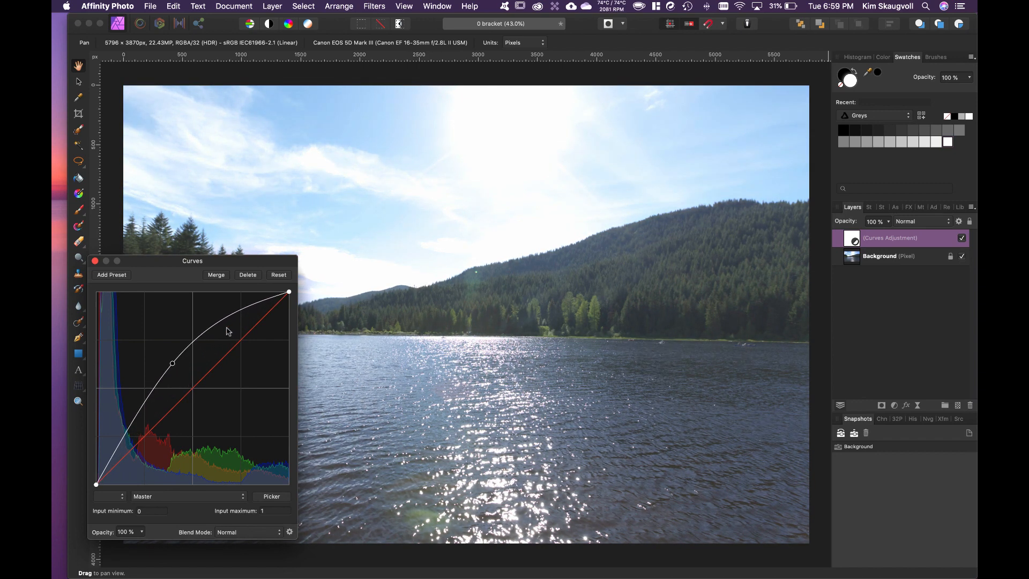
pyautogui.moveTo(172, 363); pyautogui.dragTo(170, 365)
pyautogui.click(95, 262)
# Step: Export the brightened version as a 16-bit RGB TIFF named "+1 bracket.tiff" in the hdr1 folder
pyautogui.click(150, 7)
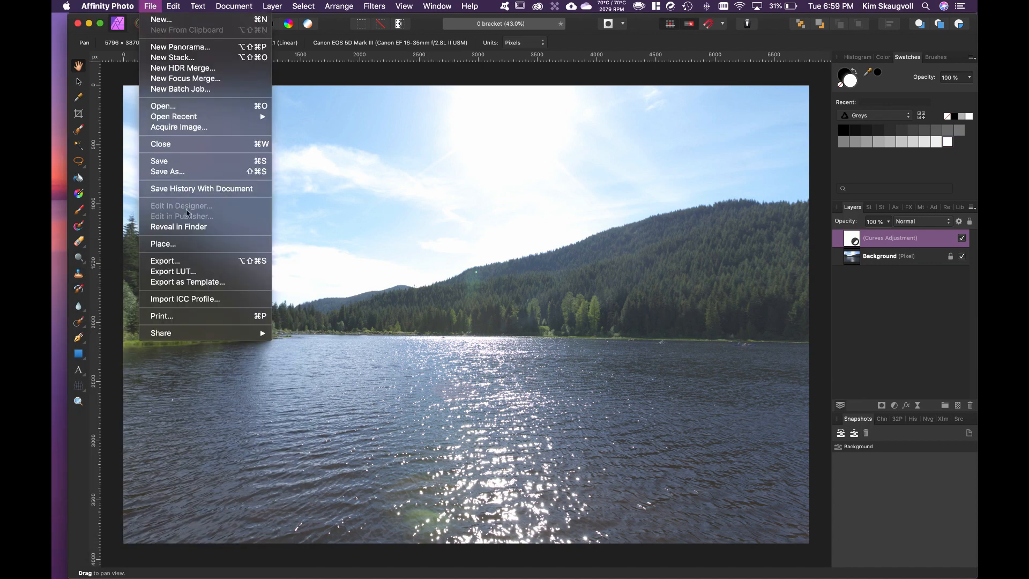
pyautogui.click(173, 263)
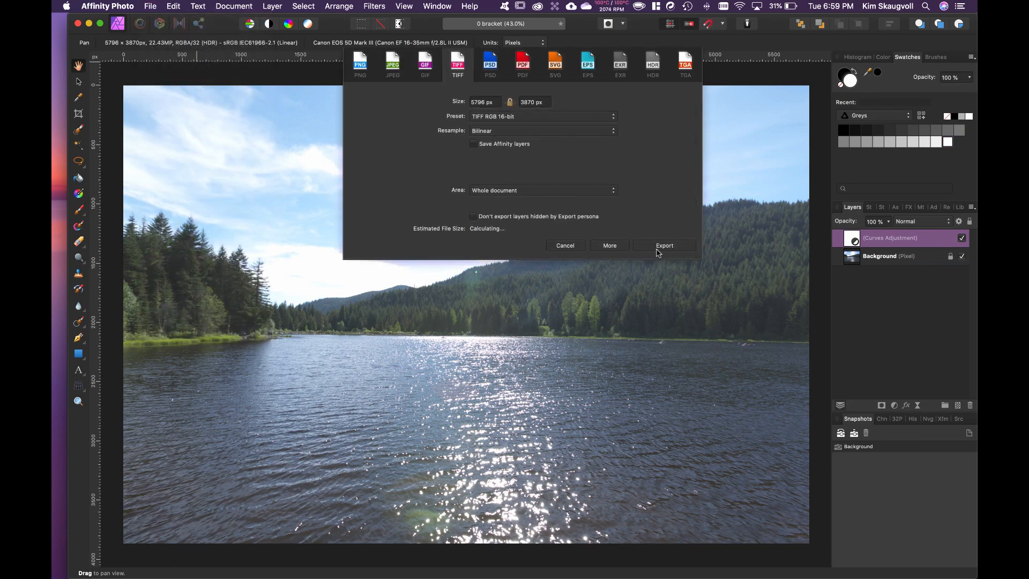
pyautogui.click(664, 246)
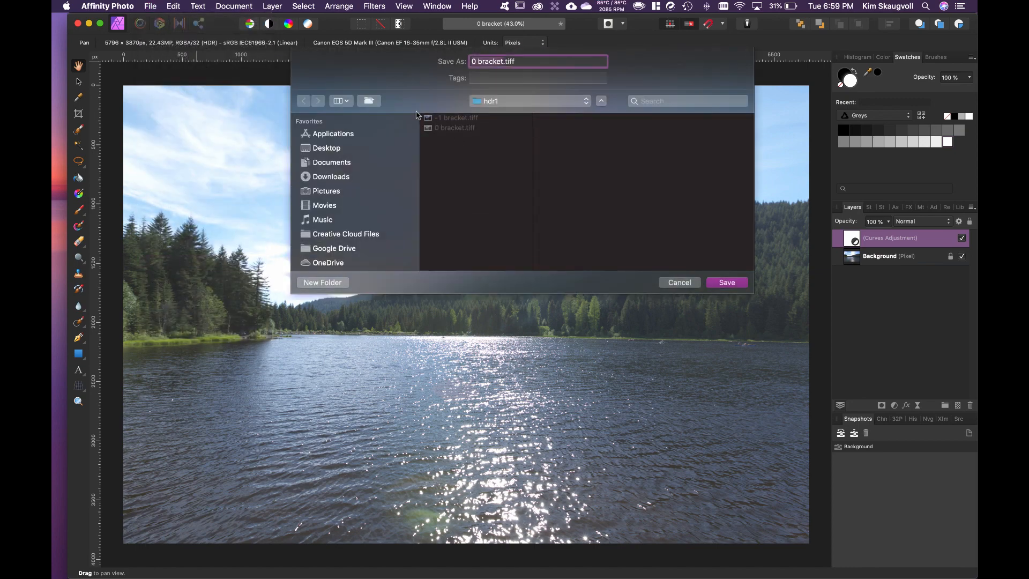
pyautogui.click(476, 60)
pyautogui.press('BackSpace')
pyautogui.press('BackSpace')
pyautogui.write('+1')
pyautogui.click(737, 283)
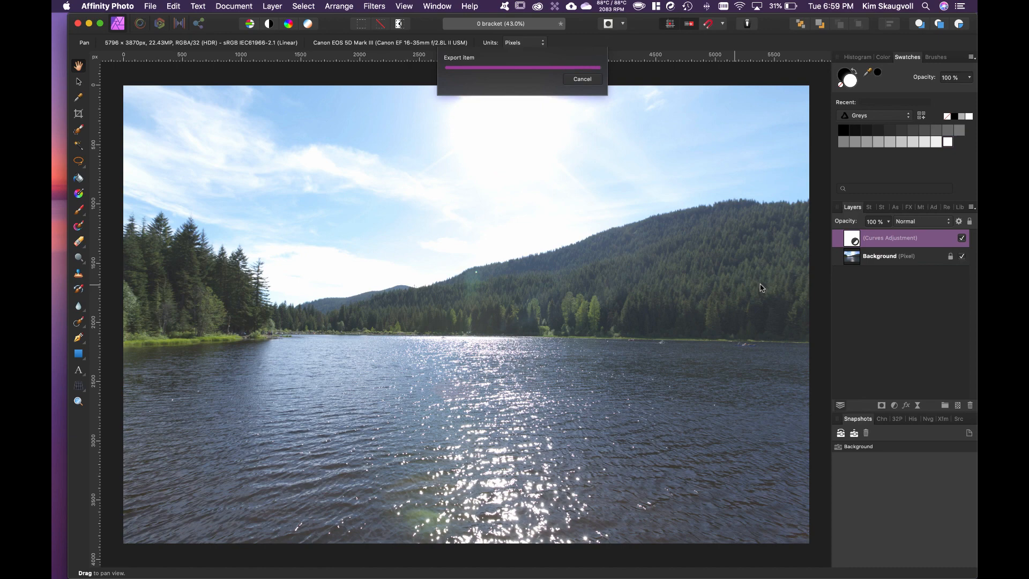
# Step: Hide and delete the Curves adjustment layer so only the Background layer remains
pyautogui.click(962, 238)
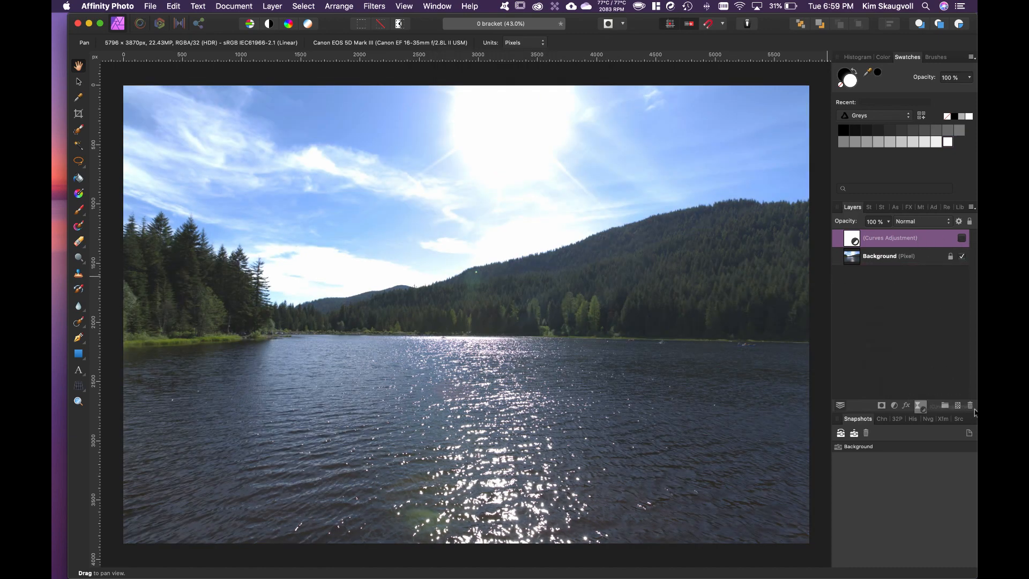
pyautogui.moveTo(974, 410); pyautogui.dragTo(970, 406)
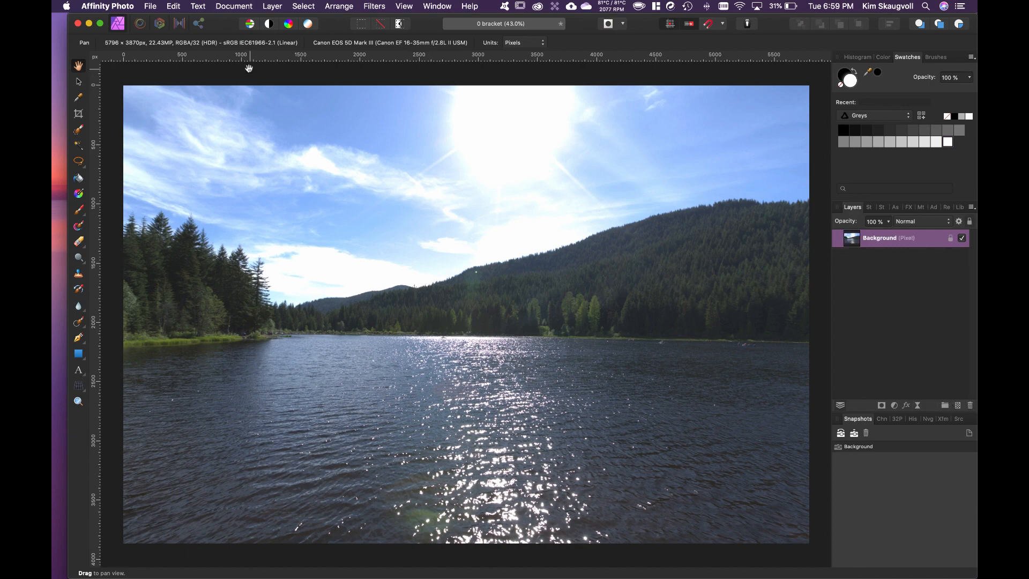
# Step: Create a new HDR merge from the -1, +1 and 0 bracket TIFFs in the Desktop's hdr1 folder, with tone mapping turned off
pyautogui.click(155, 6)
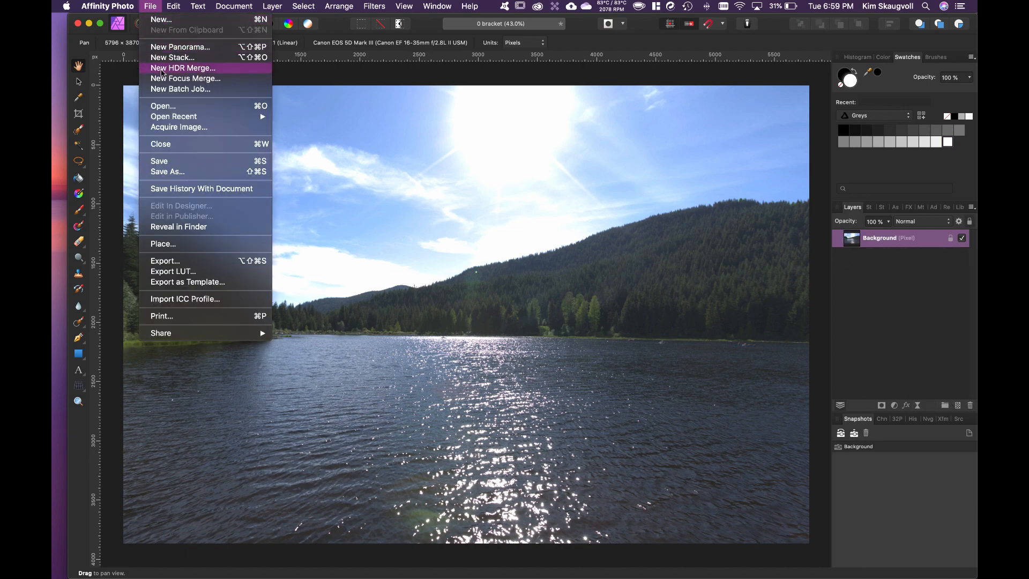
pyautogui.click(166, 69)
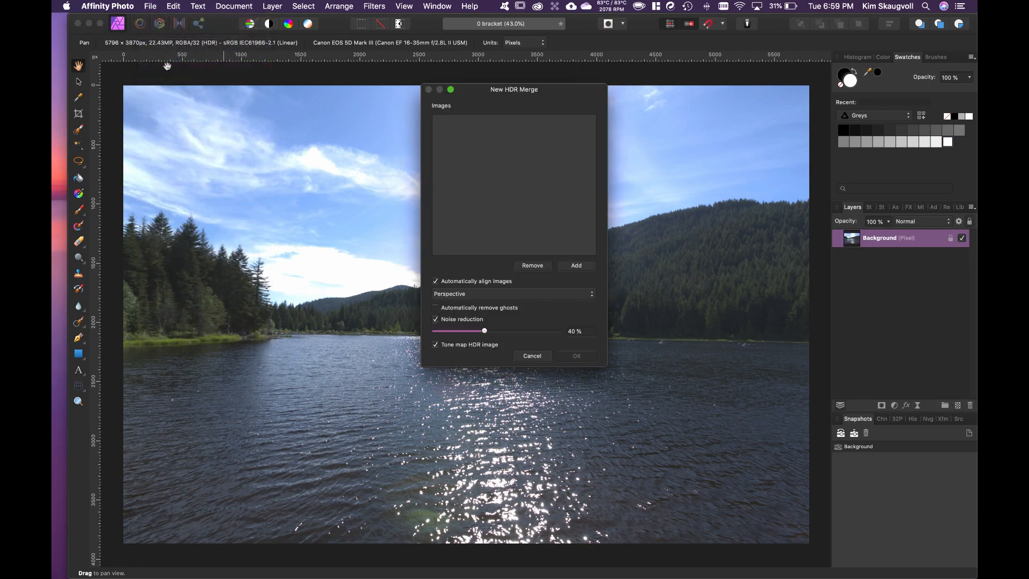
pyautogui.click(576, 266)
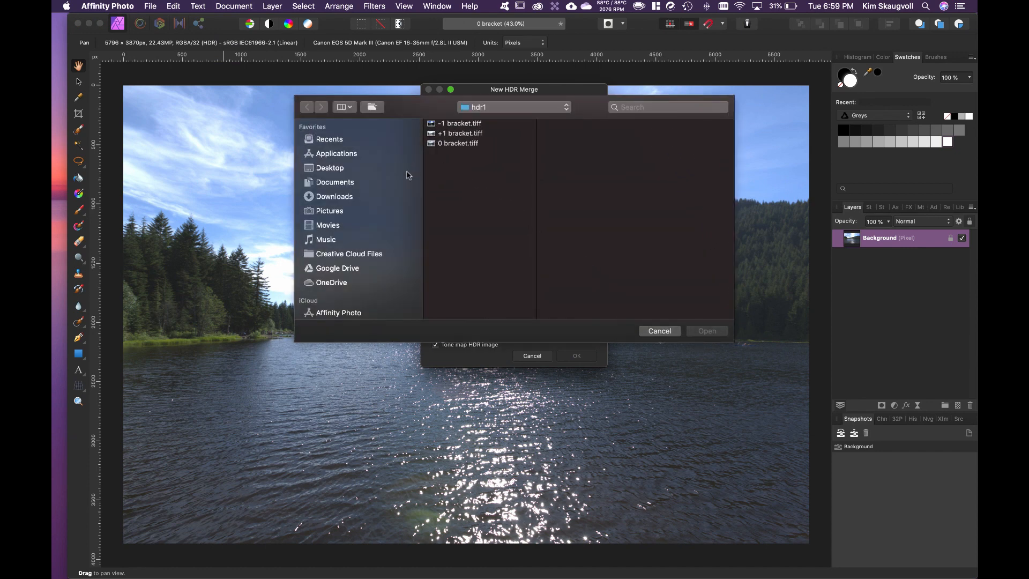
pyautogui.click(333, 168)
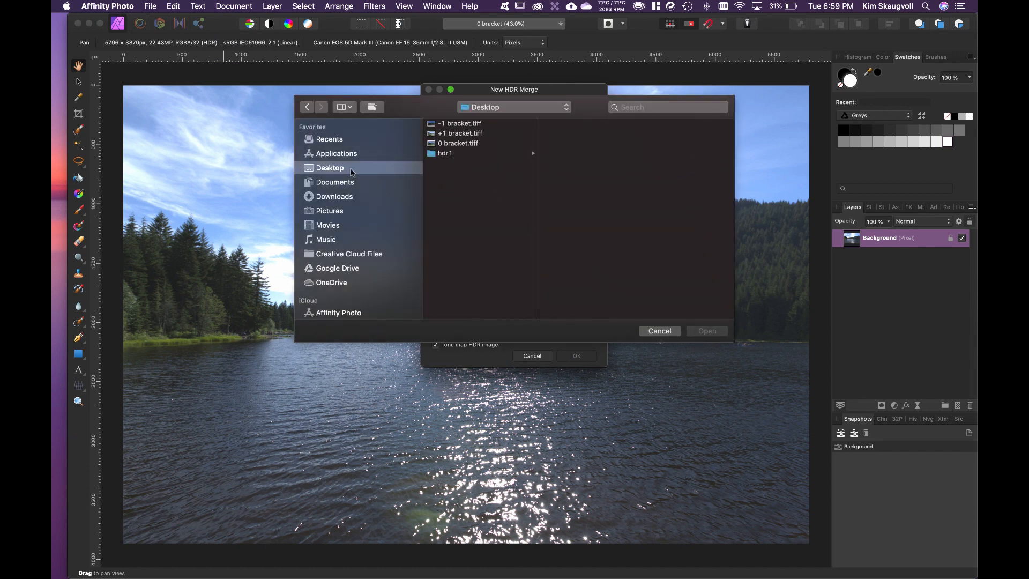
pyautogui.click(444, 154)
pyautogui.moveTo(564, 166); pyautogui.dragTo(566, 125)
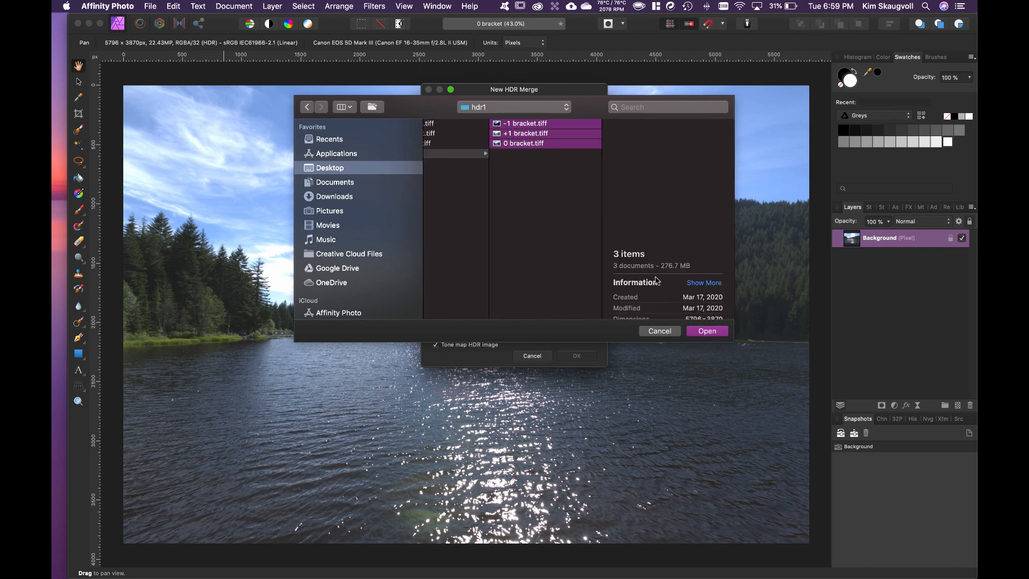
pyautogui.click(707, 331)
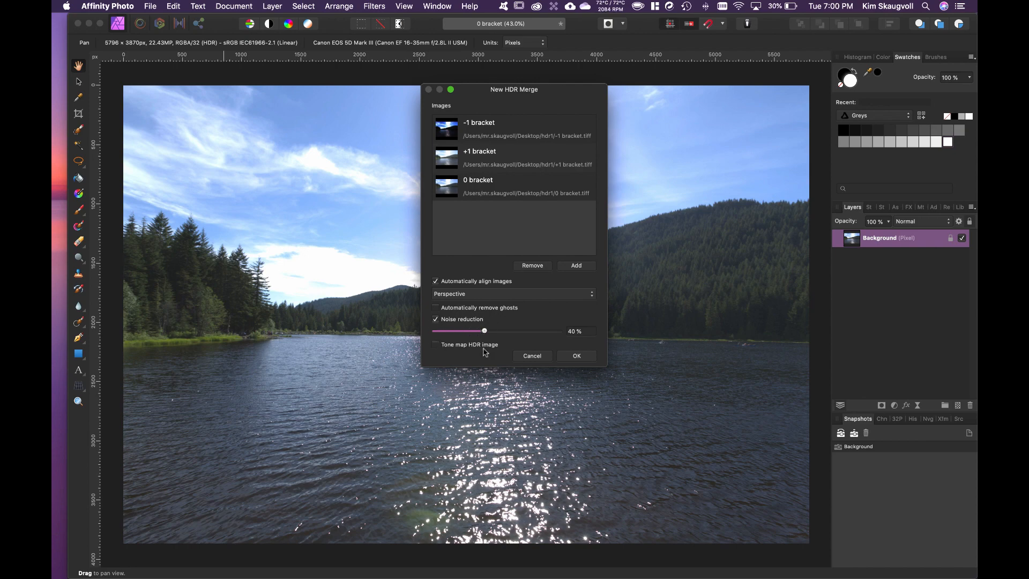
pyautogui.click(576, 356)
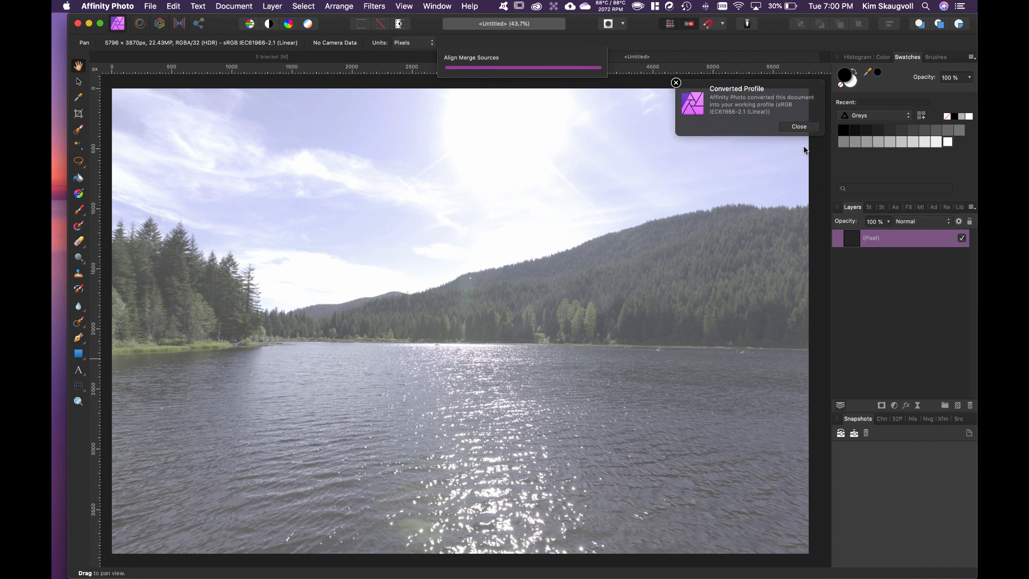
# Step: Dismiss the converted profile notice, activate the Clone Brush, and select the HDR image among the merge sources
pyautogui.click(798, 126)
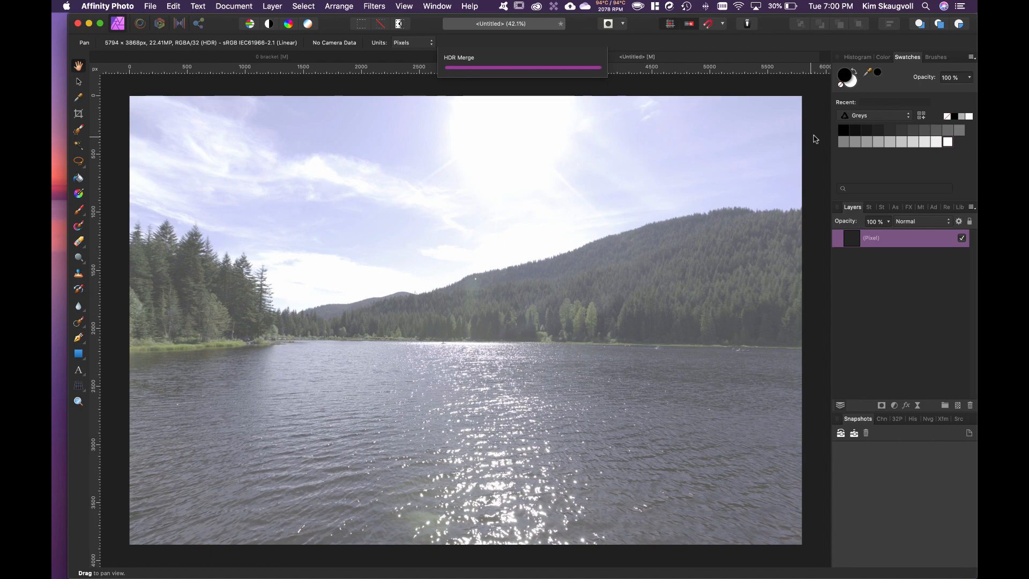
pyautogui.press('s')
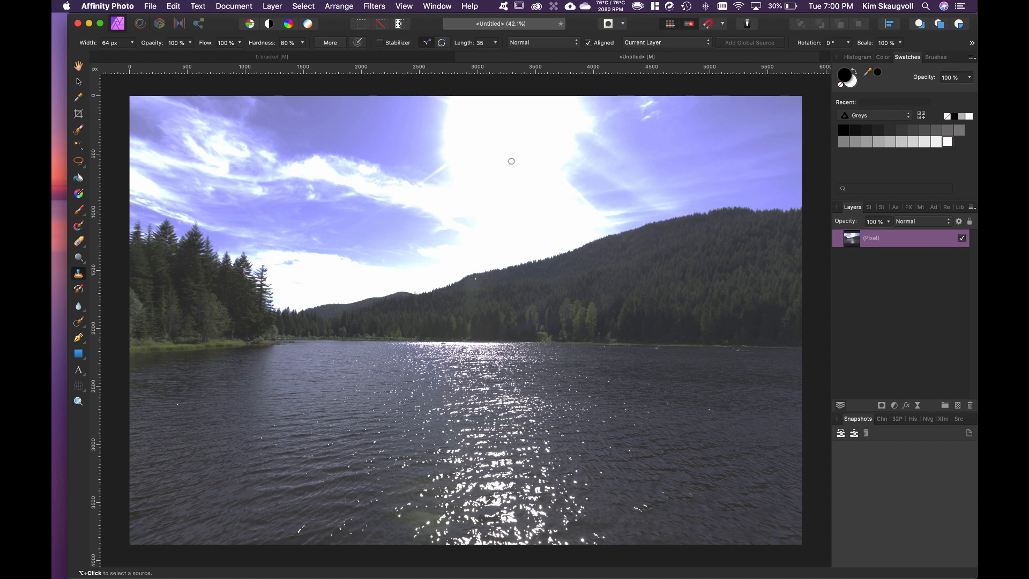
pyautogui.click(958, 420)
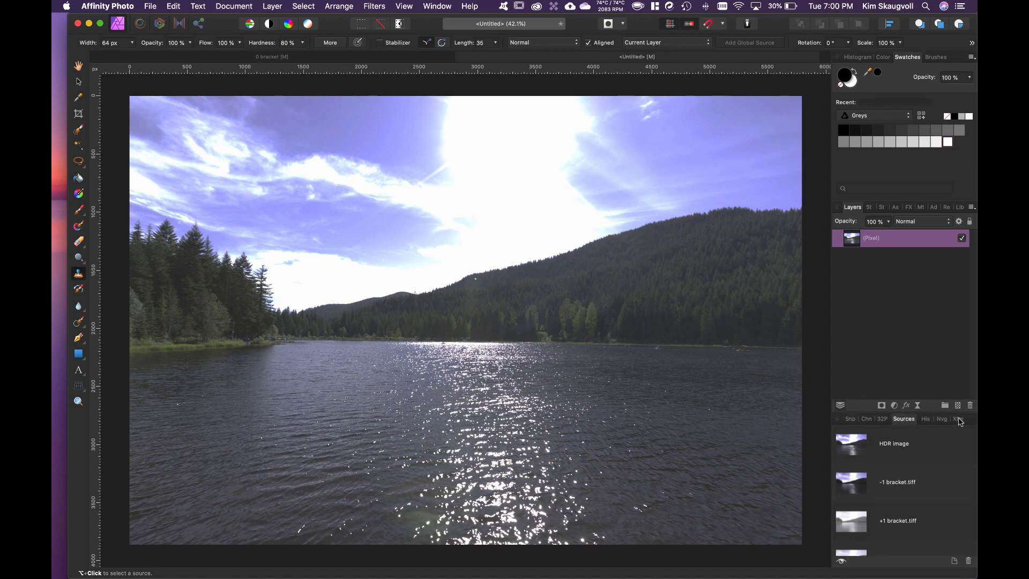
pyautogui.click(887, 450)
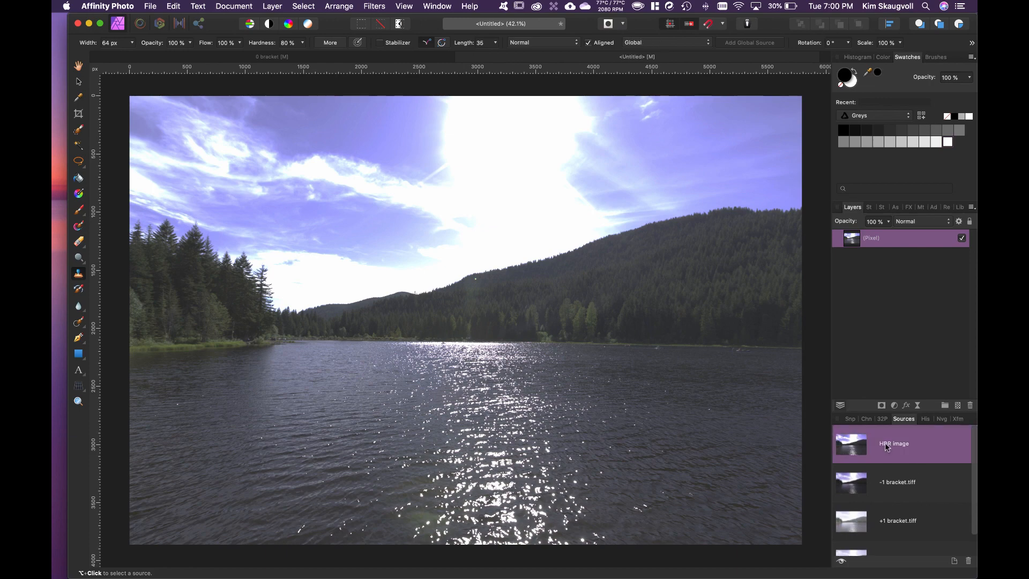
# Step: Compare the merged HDR document with the 0 bracket photo by switching between the two
pyautogui.click(278, 57)
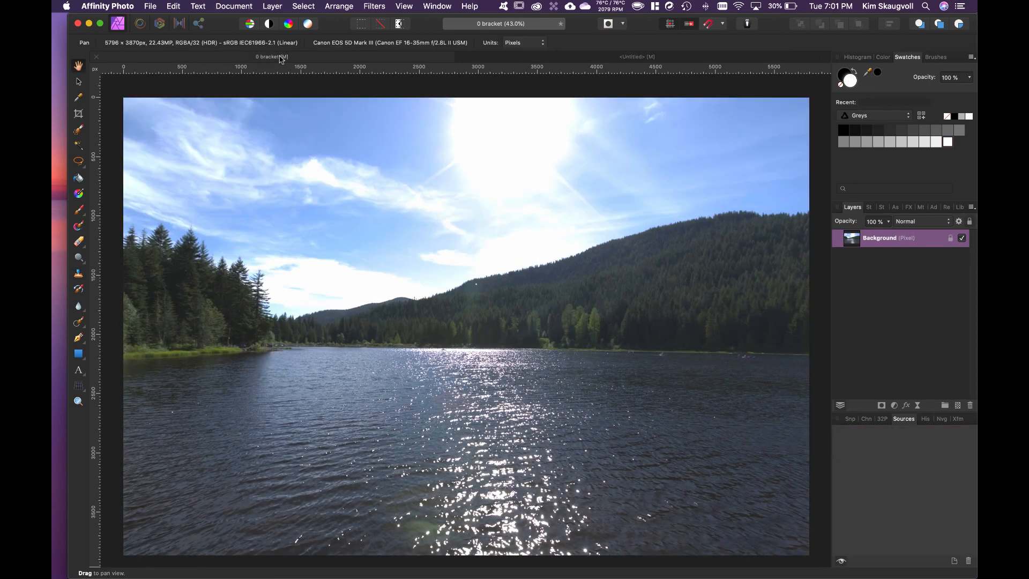
pyautogui.click(520, 58)
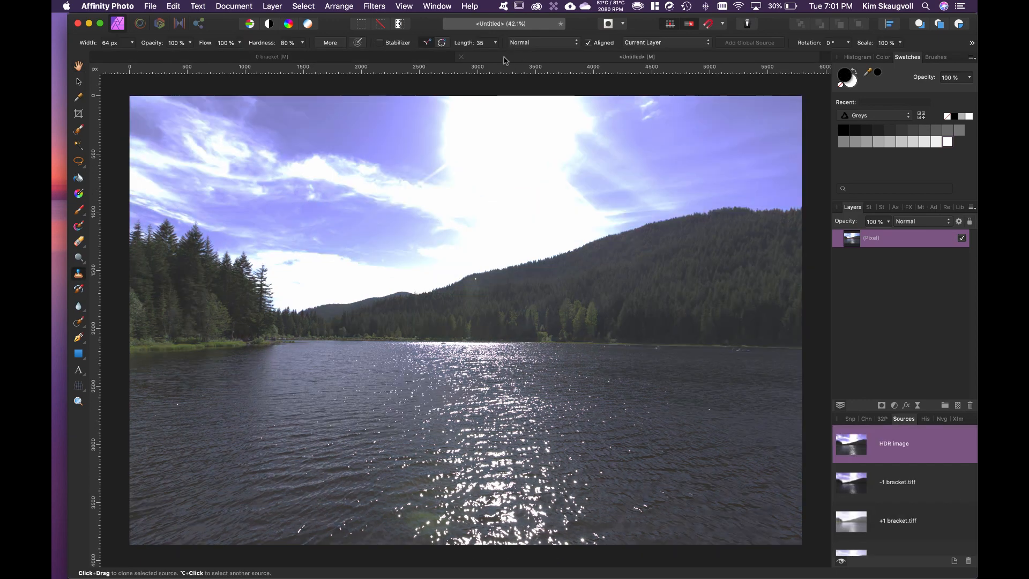
pyautogui.click(418, 57)
pyautogui.click(499, 58)
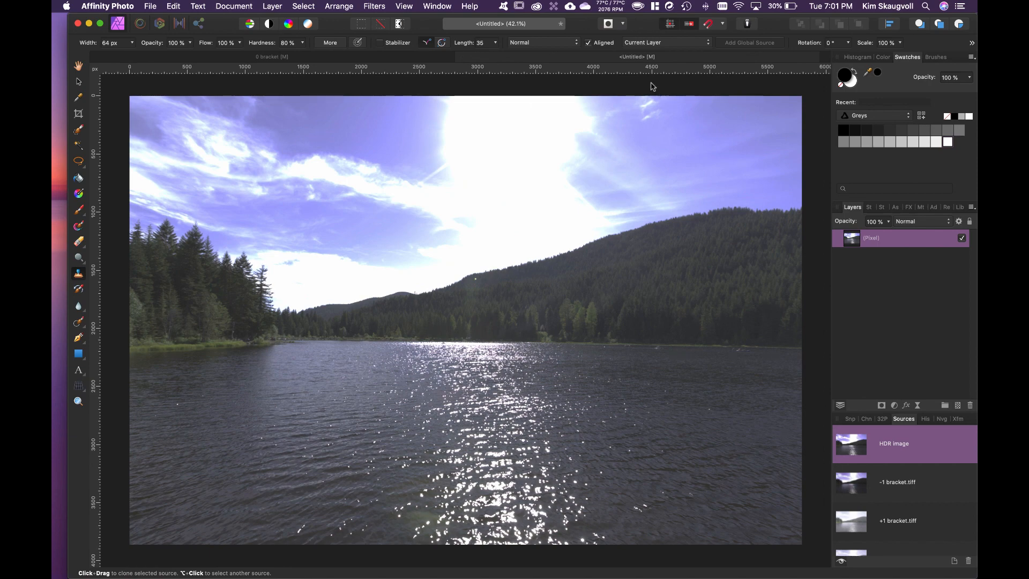
# Step: Review the Assistant settings and the Develop Assistant's raw output format and tone curve options, then close them
pyautogui.click(747, 25)
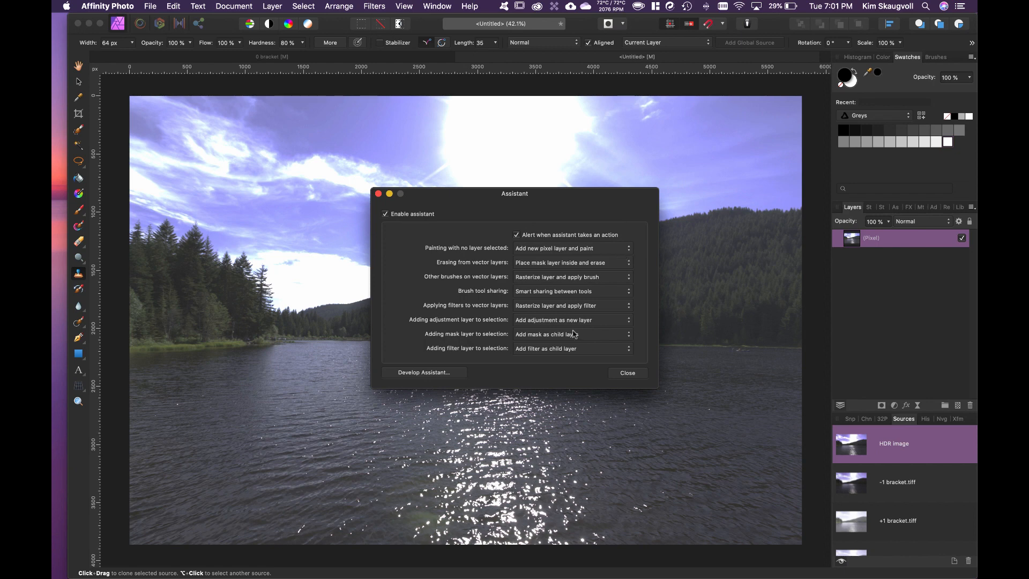
pyautogui.click(420, 373)
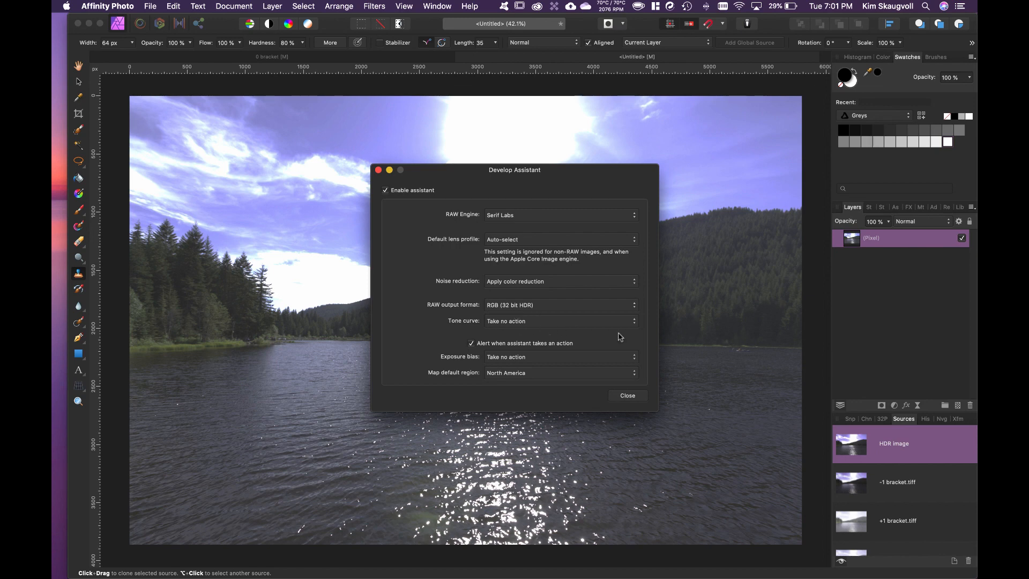
pyautogui.click(629, 396)
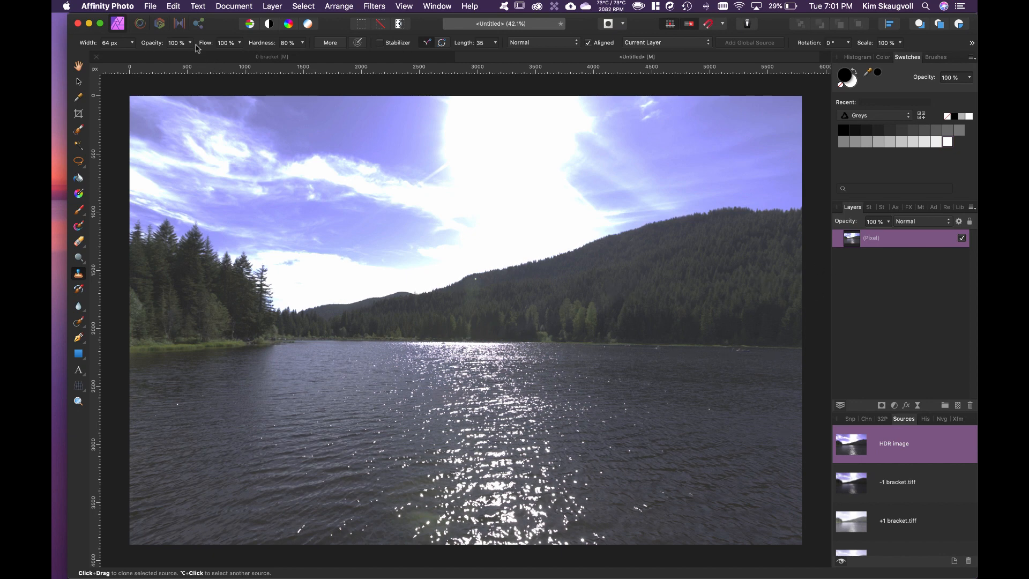
# Step: Start tone mapping the merged image, try the Natural preset, and choose the Detailed preset
pyautogui.click(181, 25)
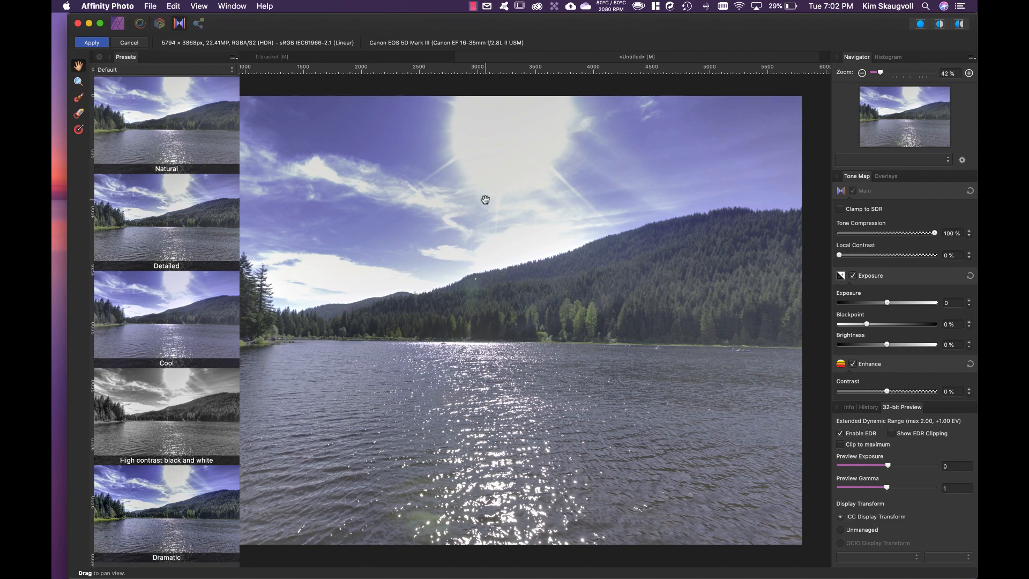
pyautogui.scroll(-3, 485, 199)
pyautogui.hscroll(-3, 485, 199)
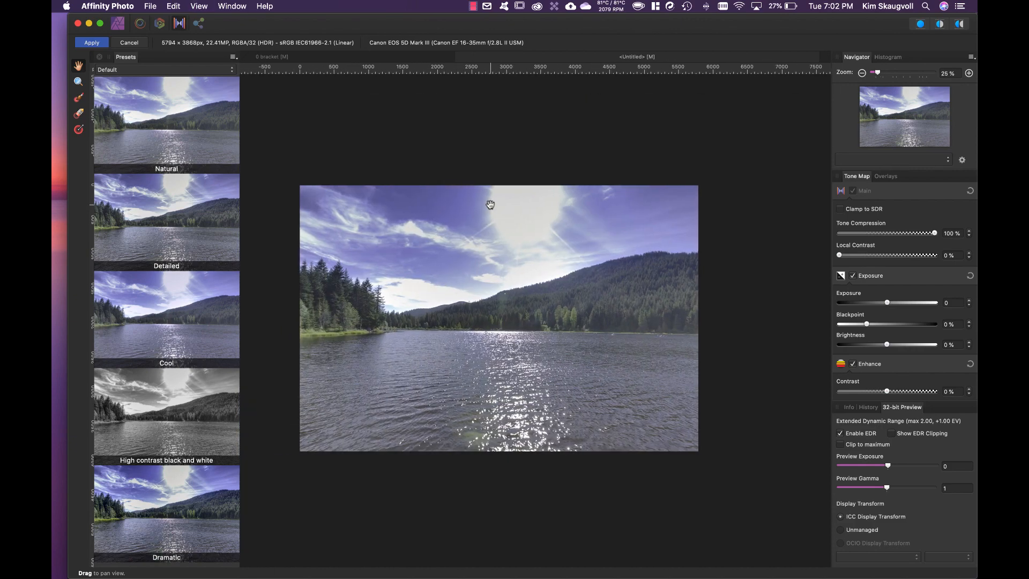
pyautogui.click(191, 133)
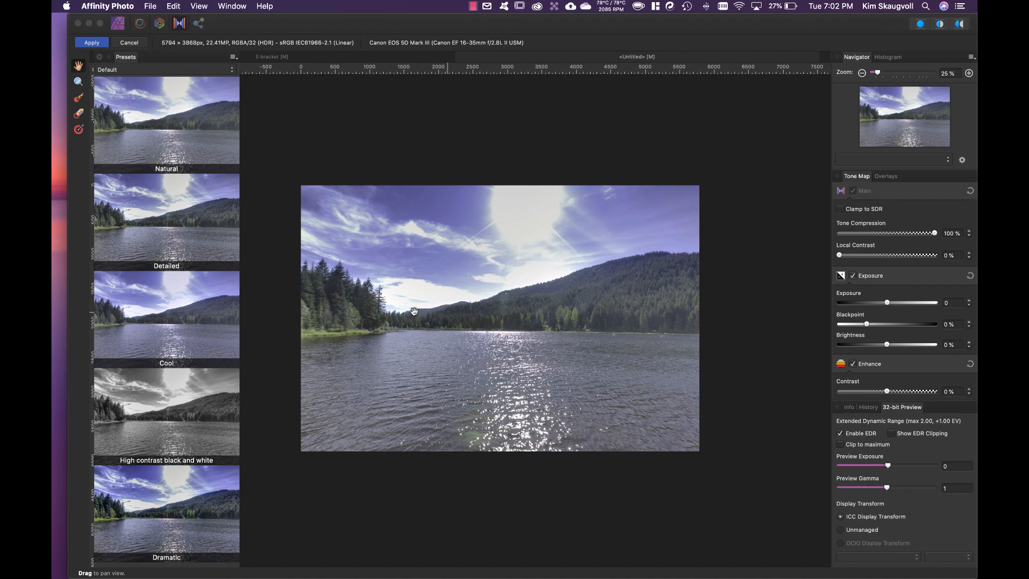
pyautogui.click(203, 208)
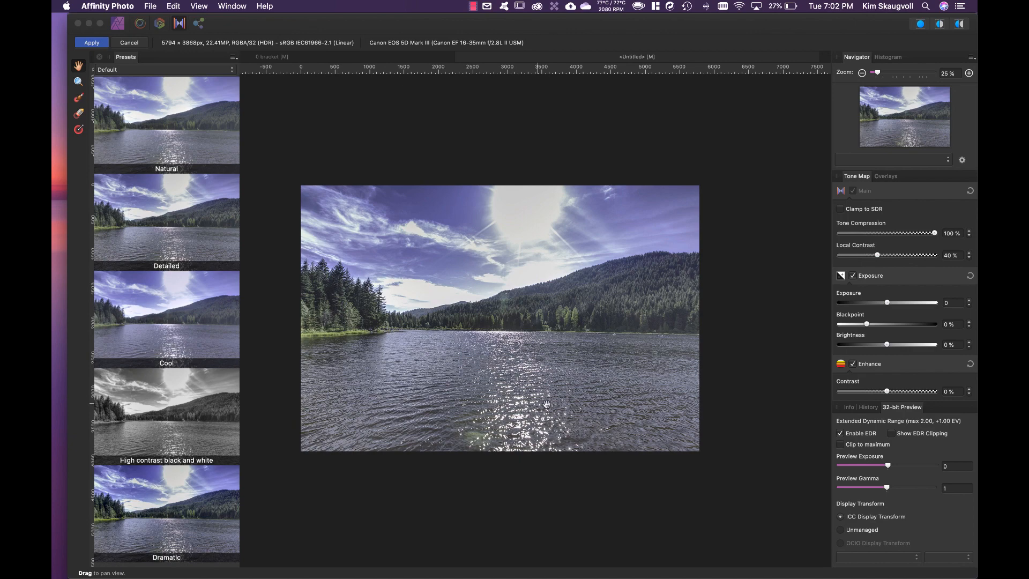
# Step: Examine the tone-mapped treeline and the boat near the right end of the far shore at 150% zoom
pyautogui.press('super+equal')
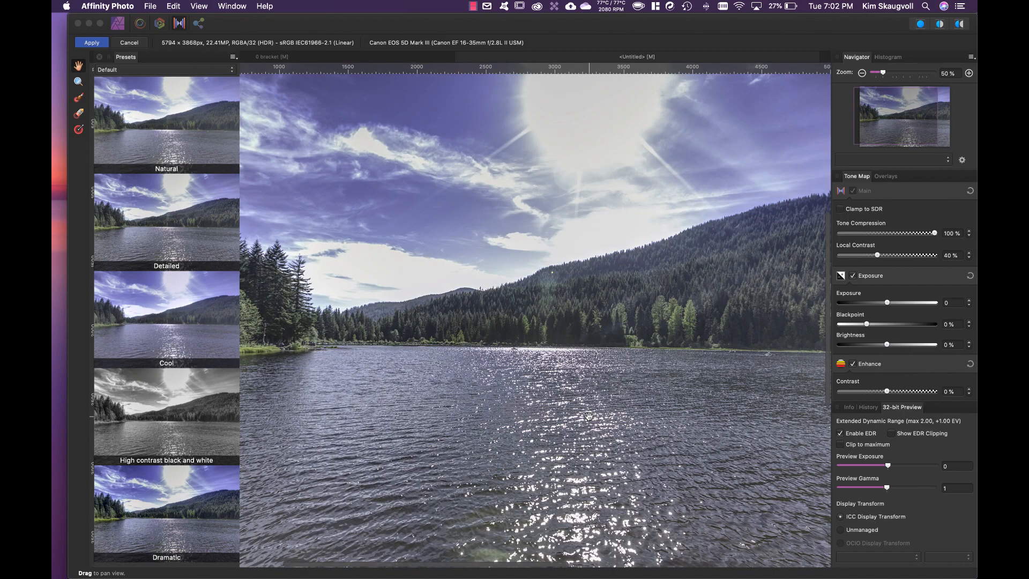
pyautogui.press('super+equal')
pyautogui.press('super+equal')
pyautogui.press('super+equal')
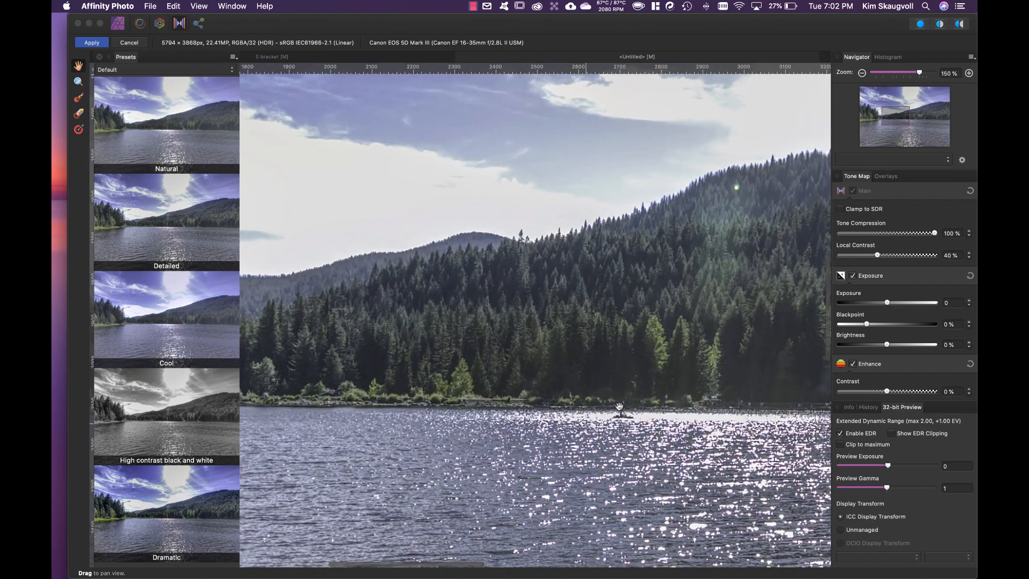
pyautogui.hscroll(15, 619, 405)
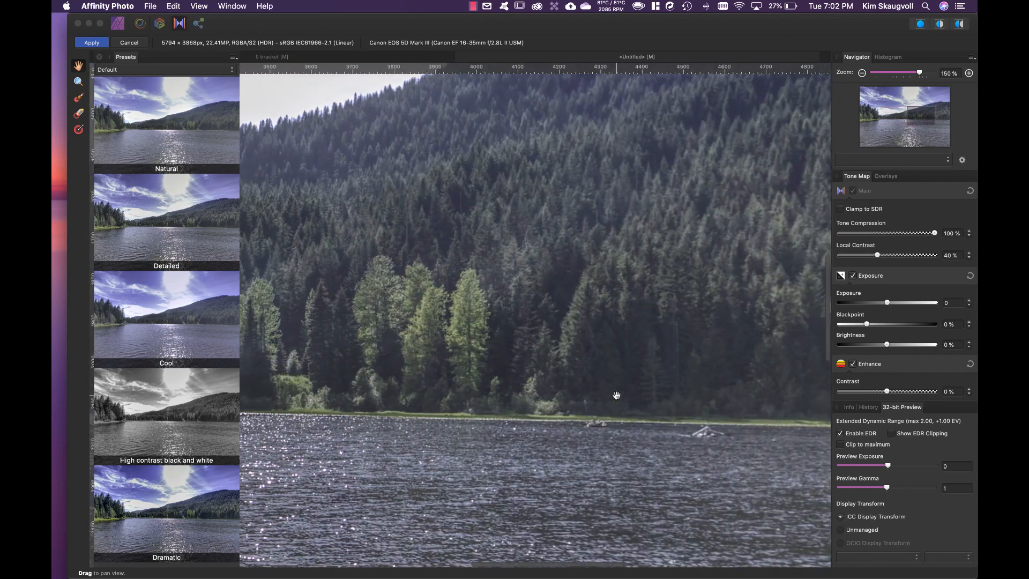
pyautogui.hscroll(10, 616, 396)
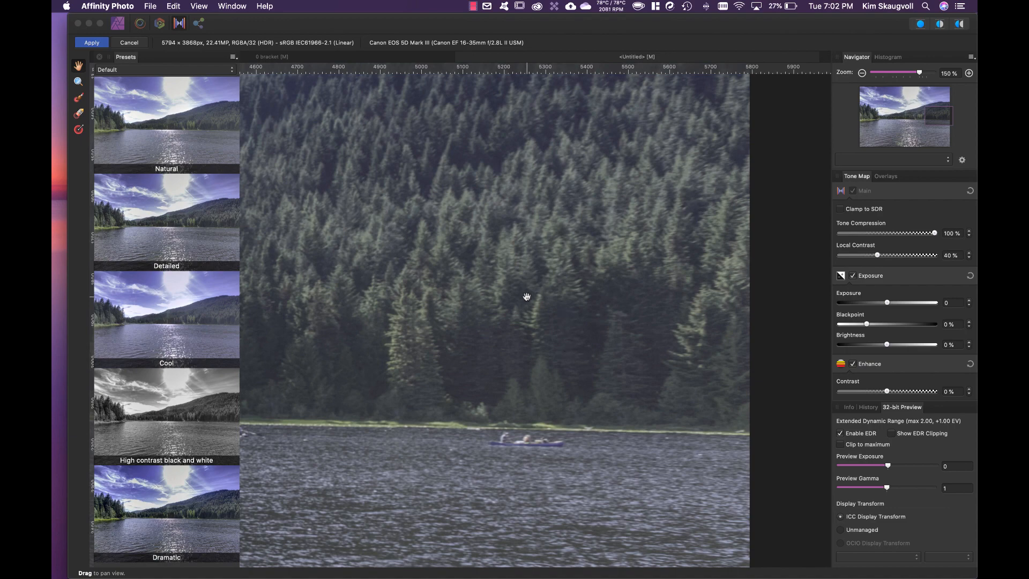
# Step: Commit the tone mapping and compare the far-shore trees and boat up close between the 0 bracket and merged documents
pyautogui.click(353, 58)
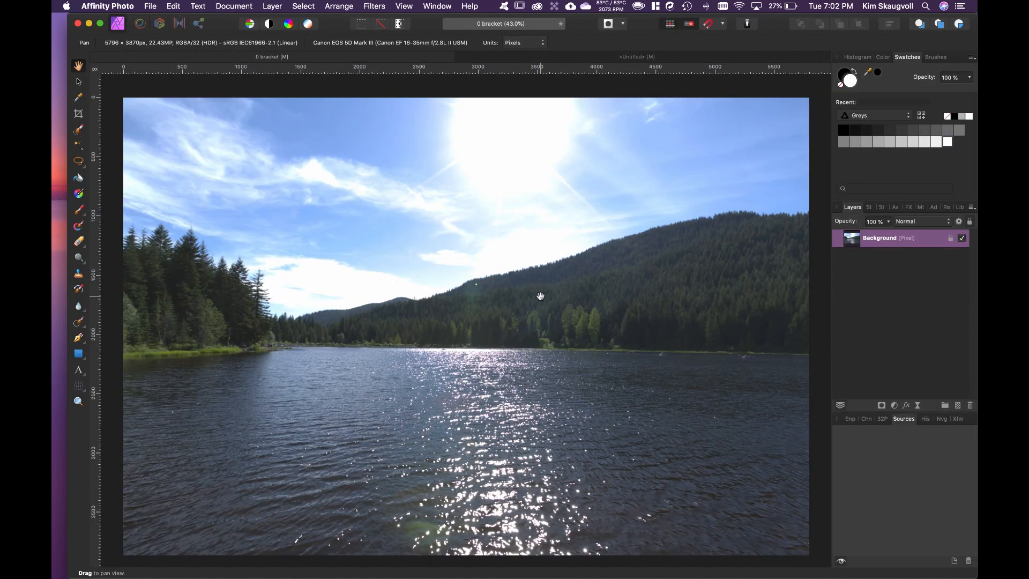
pyautogui.scroll(10, 541, 297)
pyautogui.hscroll(3, 621, 386)
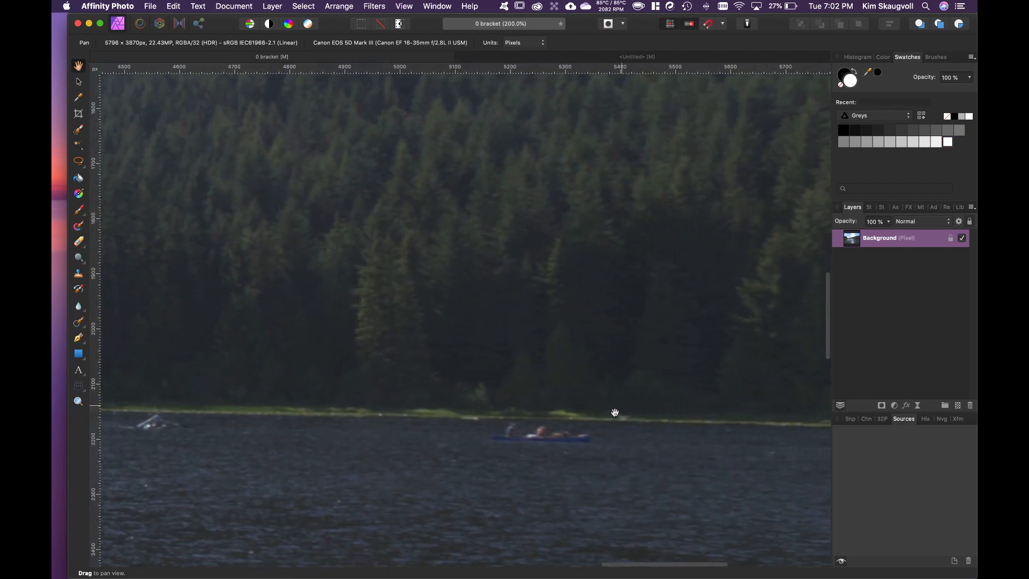
pyautogui.hscroll(1, 615, 413)
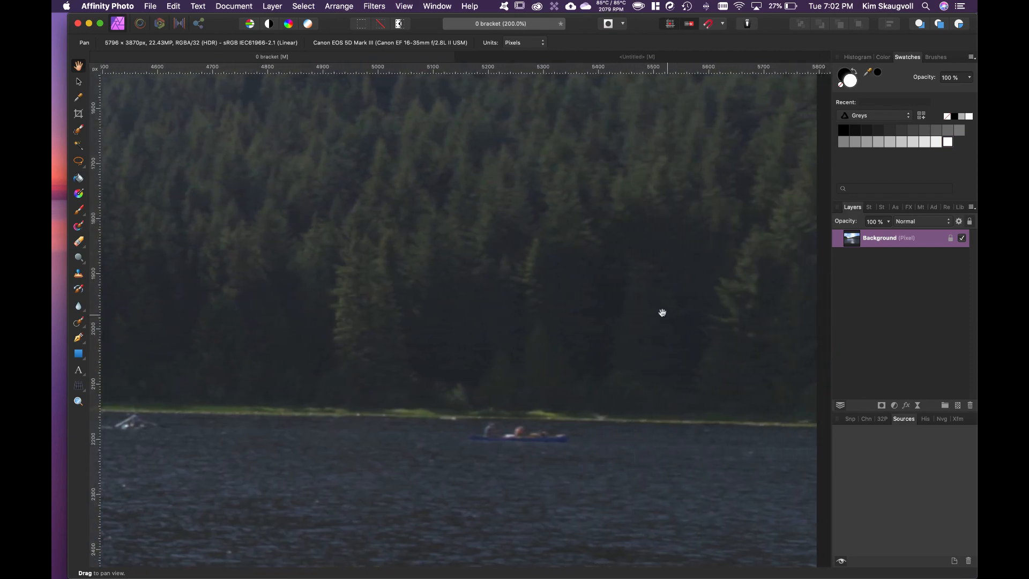
pyautogui.hscroll(3, 573, 292)
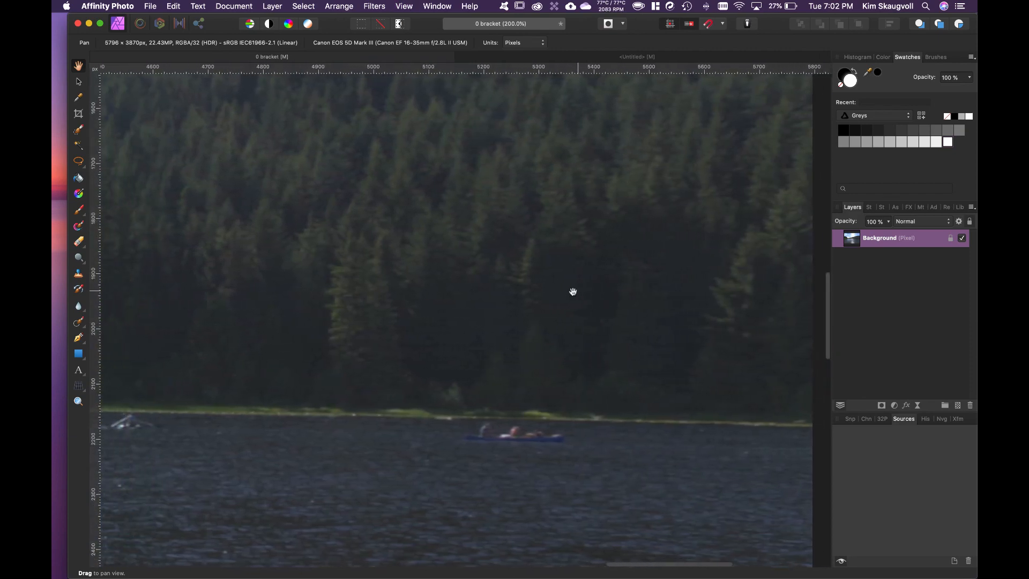
pyautogui.click(526, 57)
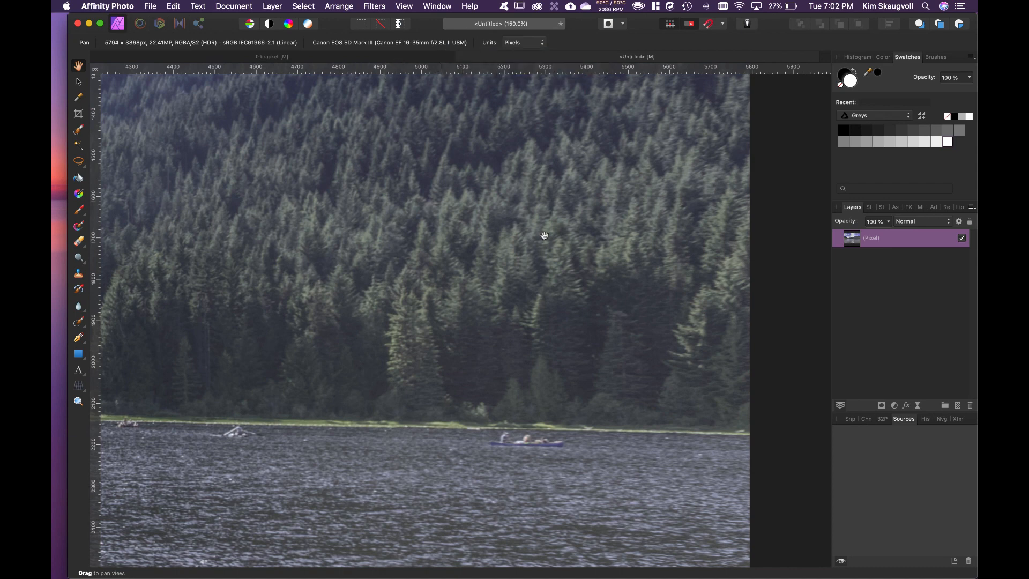
pyautogui.click(421, 58)
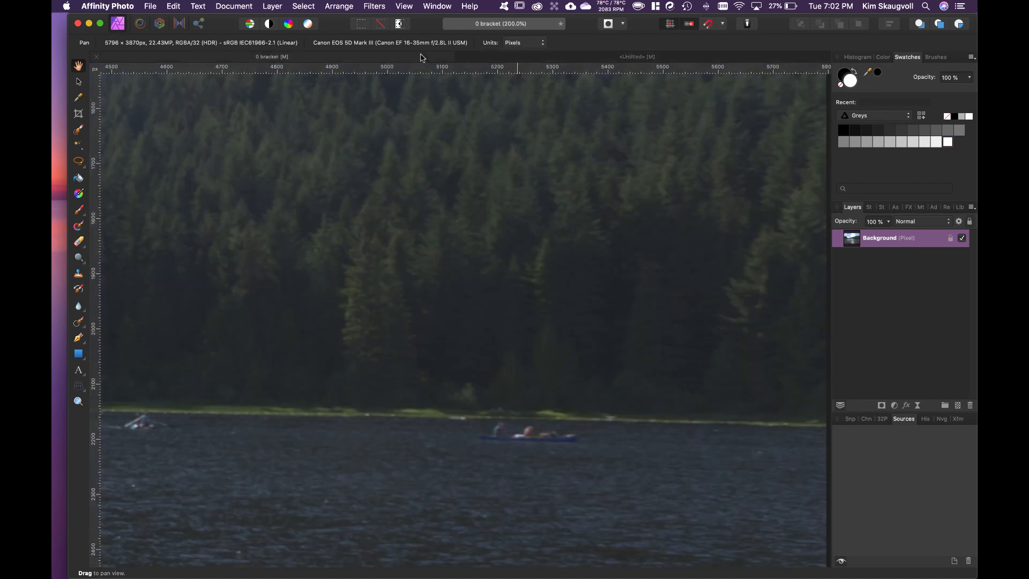
pyautogui.click(552, 59)
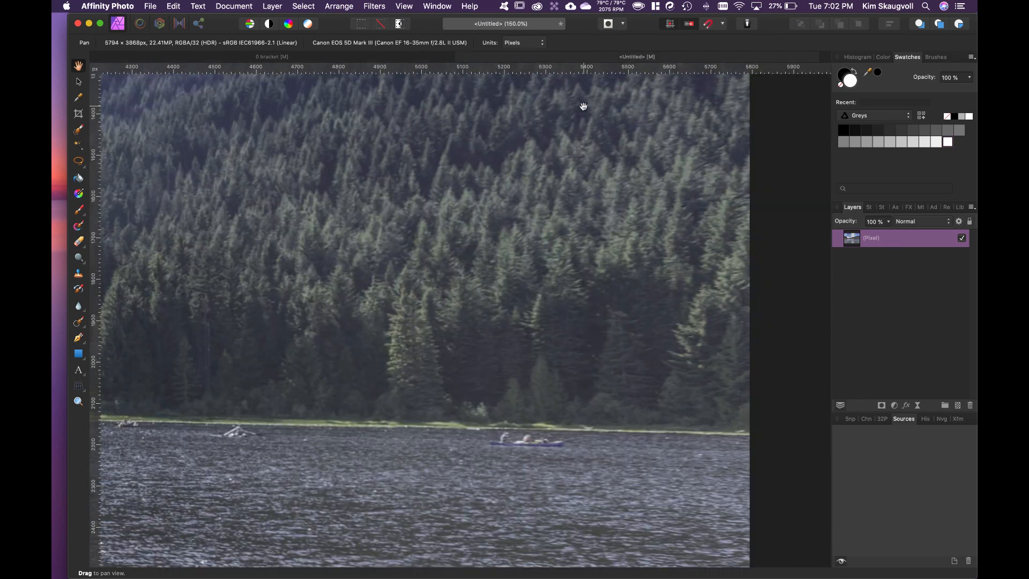
pyautogui.press('super+0')
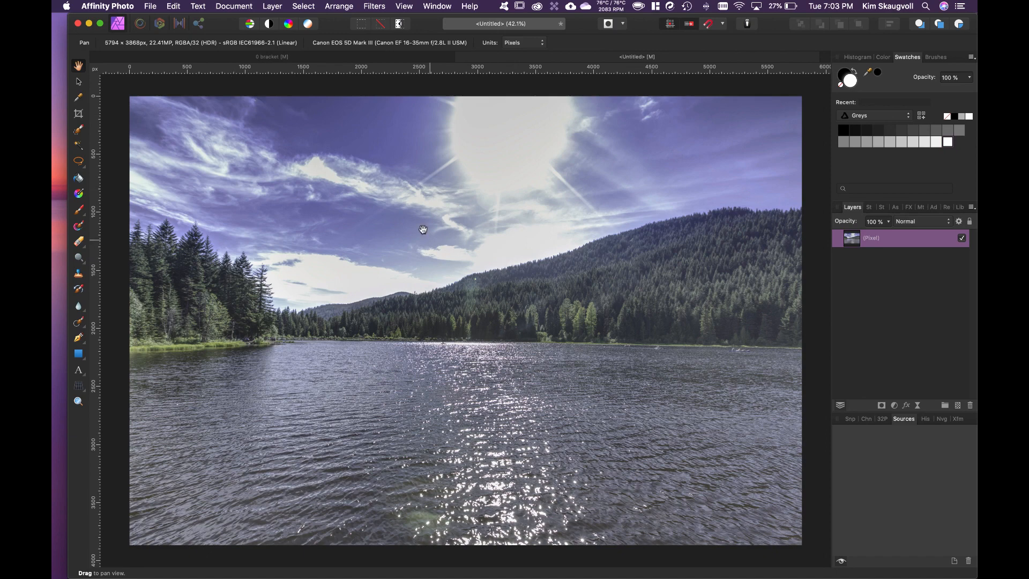
# Step: Reopen tone mapping on the merged image, view the Extreme preset category, and return to the Default presets
pyautogui.click(179, 23)
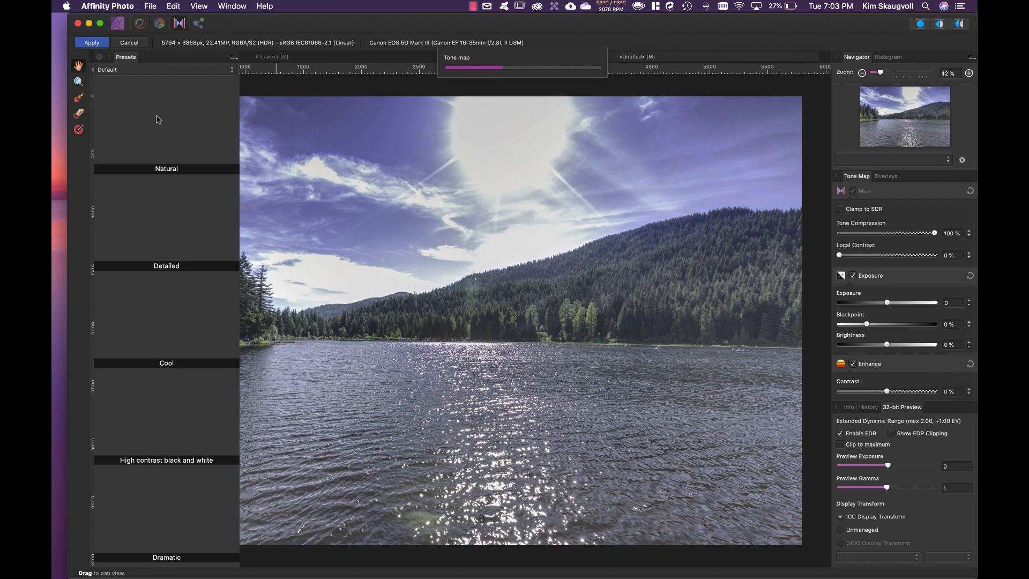
pyautogui.click(168, 70)
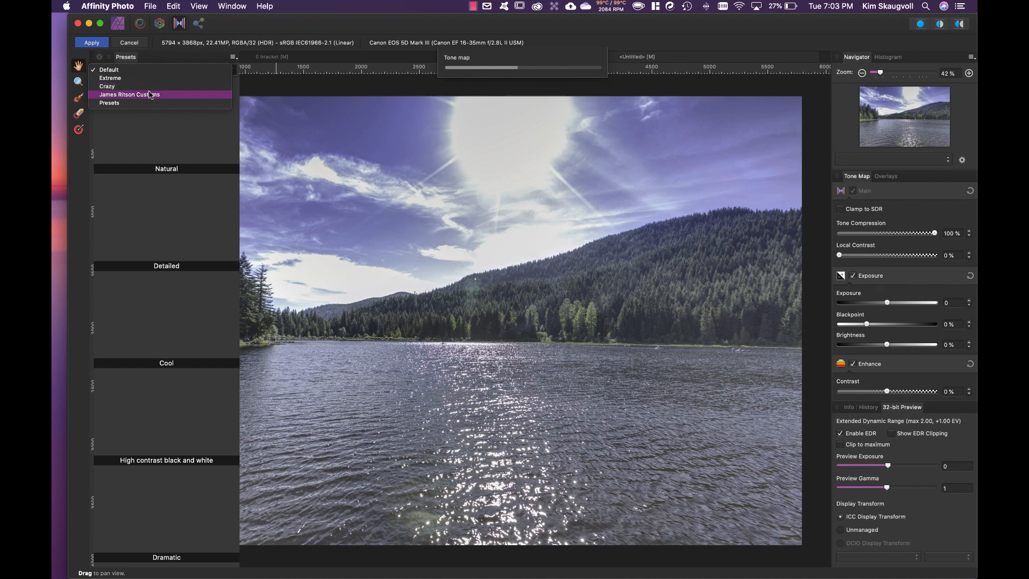
pyautogui.click(129, 80)
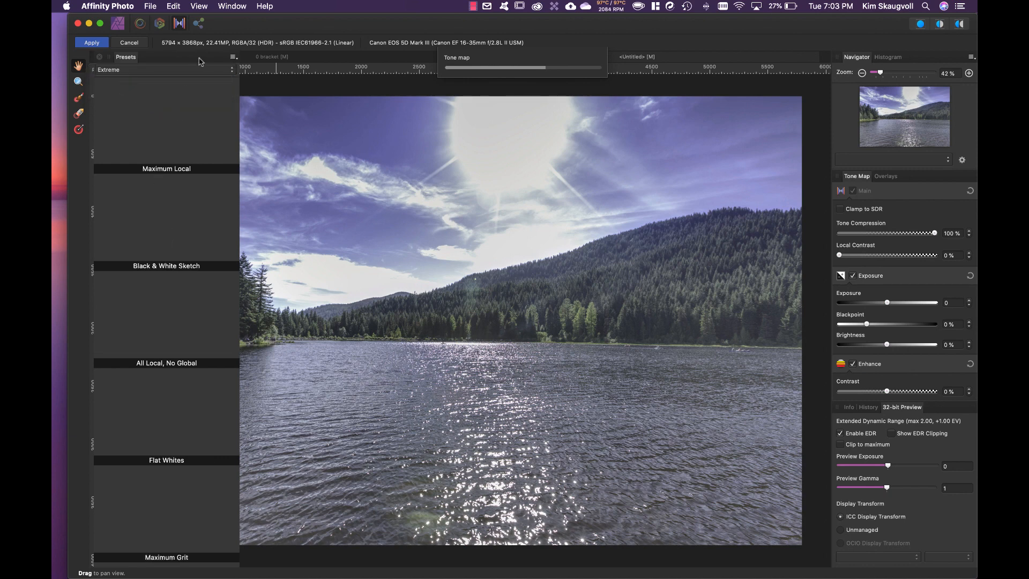
pyautogui.click(186, 71)
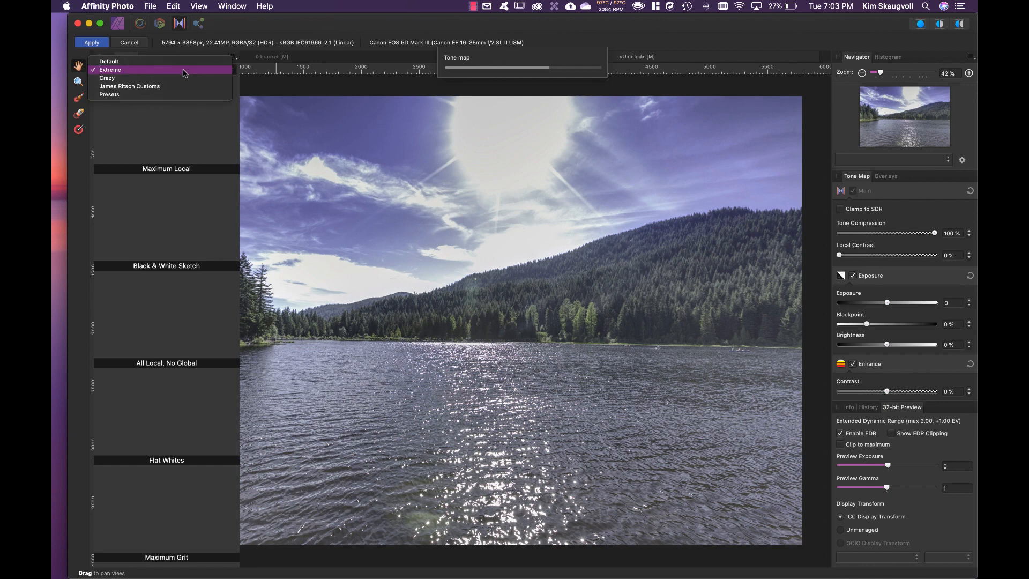
pyautogui.click(137, 60)
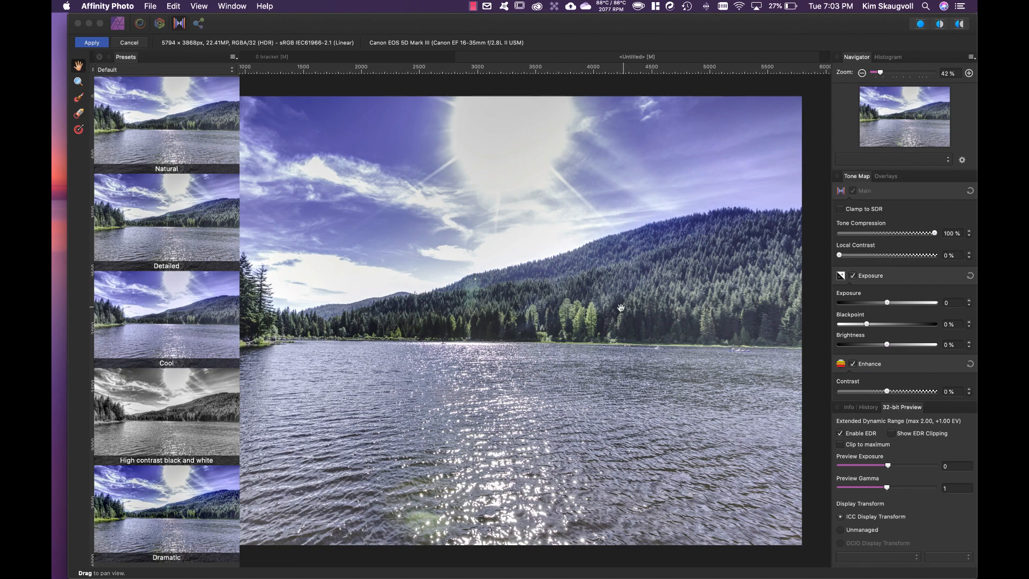
# Step: Lower the Tone Compression of the merged image to 47%
pyautogui.hscroll(-3, 537, 278)
pyautogui.hscroll(-3, 537, 278)
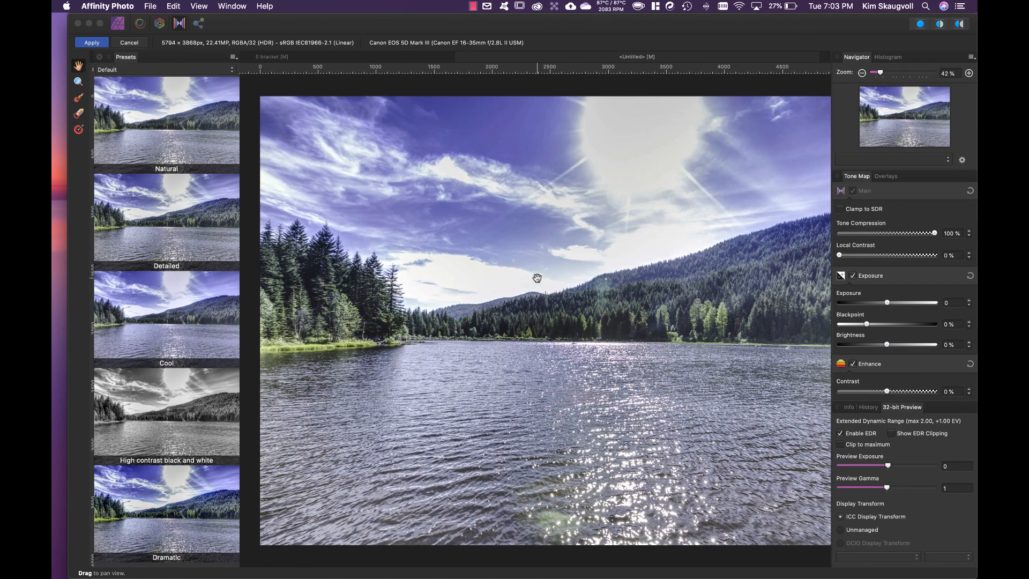
pyautogui.hscroll(1, 537, 279)
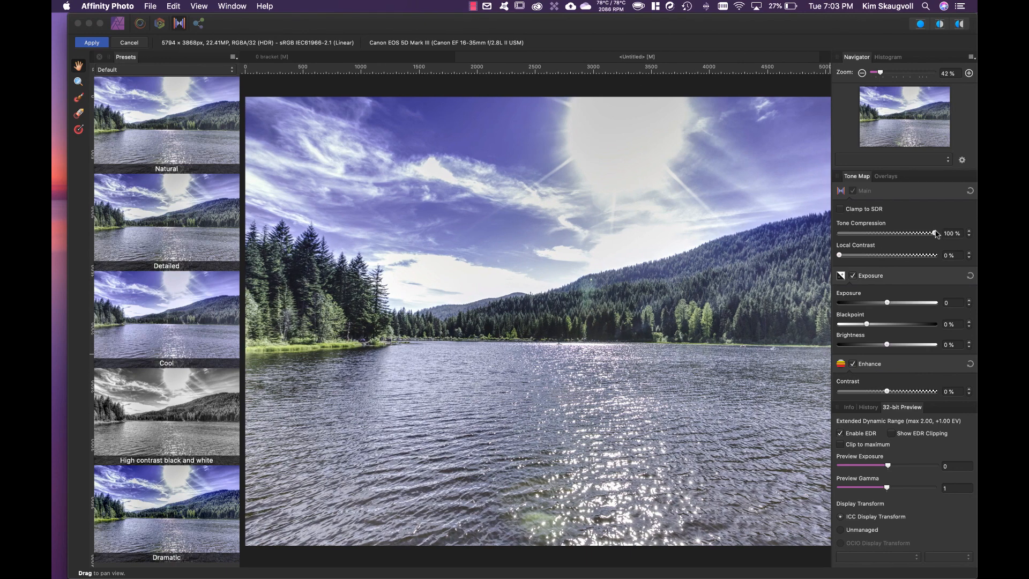
pyautogui.moveTo(935, 234); pyautogui.dragTo(901, 234)
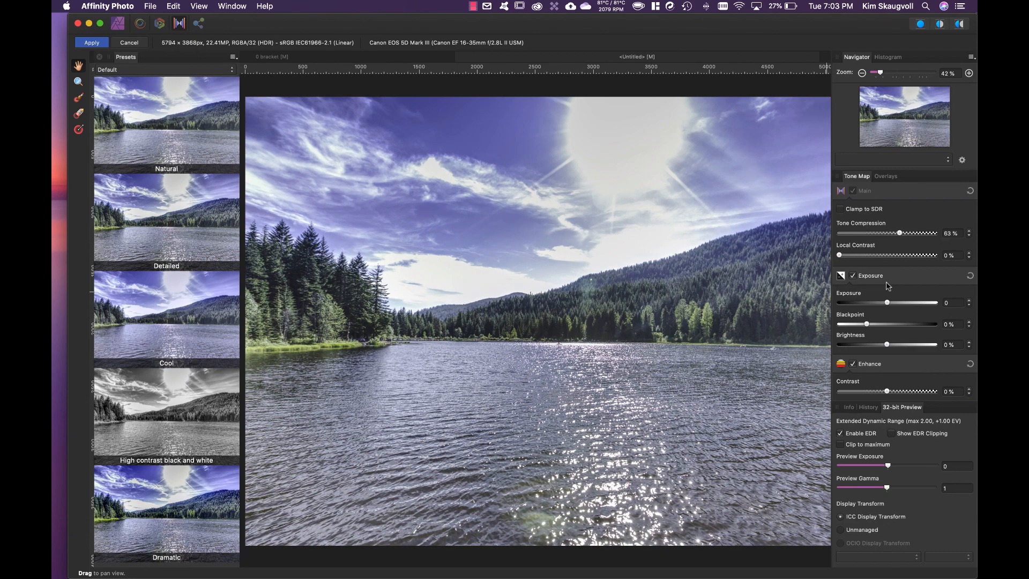
pyautogui.moveTo(900, 234); pyautogui.dragTo(884, 234)
pyautogui.hscroll(5, 586, 324)
pyautogui.scroll(-1, 586, 324)
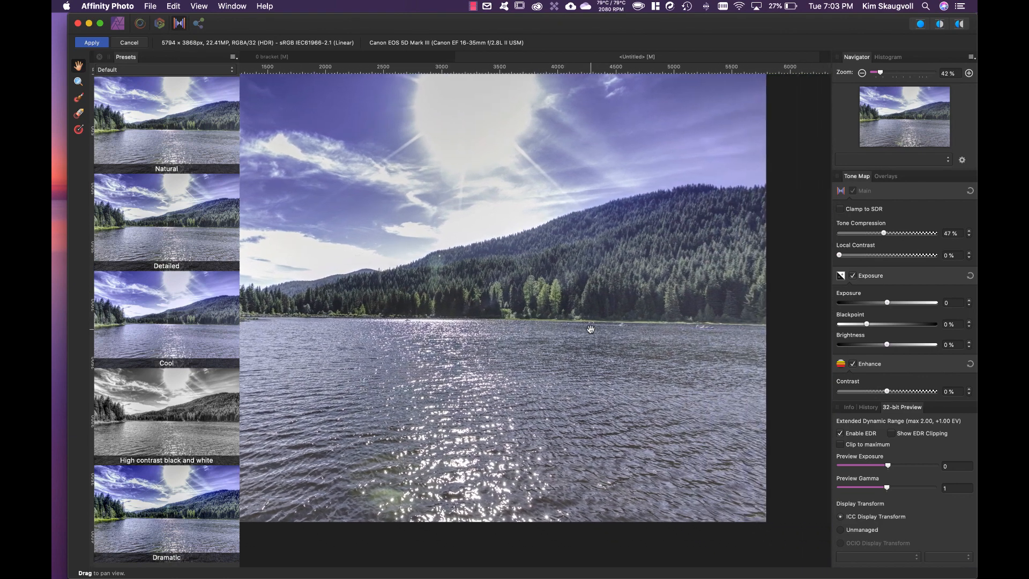
# Step: Try a Highlights value of 4% in the tone map's Shadows & Highlights adjustment, and switch that adjustment off again
pyautogui.hscroll(-7, 591, 329)
pyautogui.scroll(2, 589, 328)
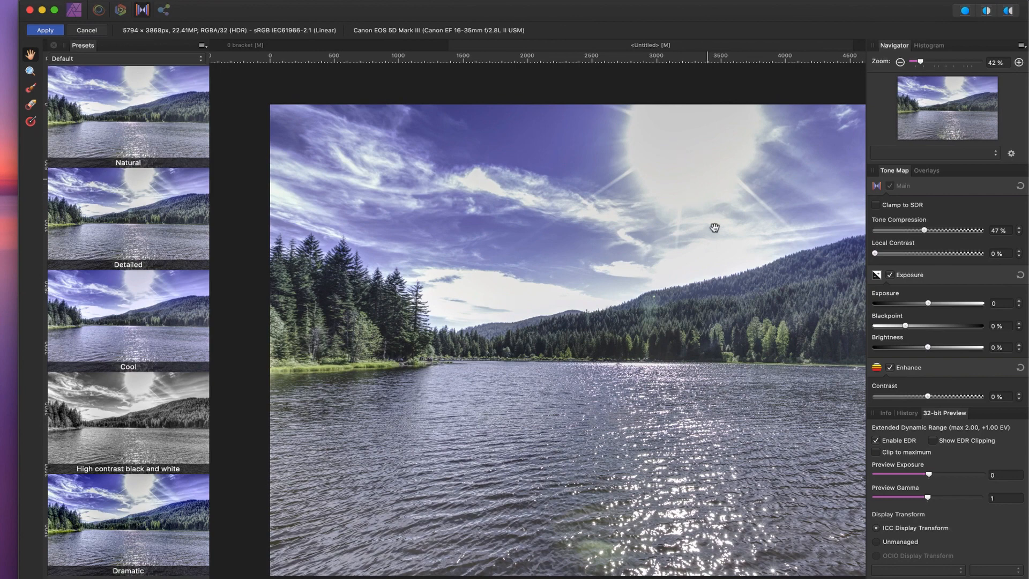
pyautogui.scroll(-5, 916, 333)
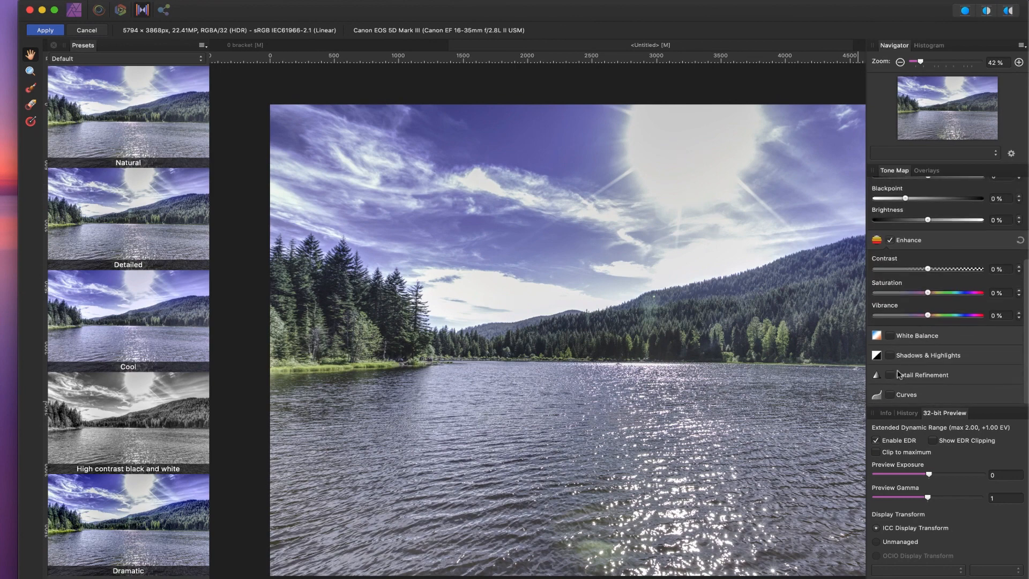
pyautogui.click(890, 356)
pyautogui.scroll(-2, 911, 354)
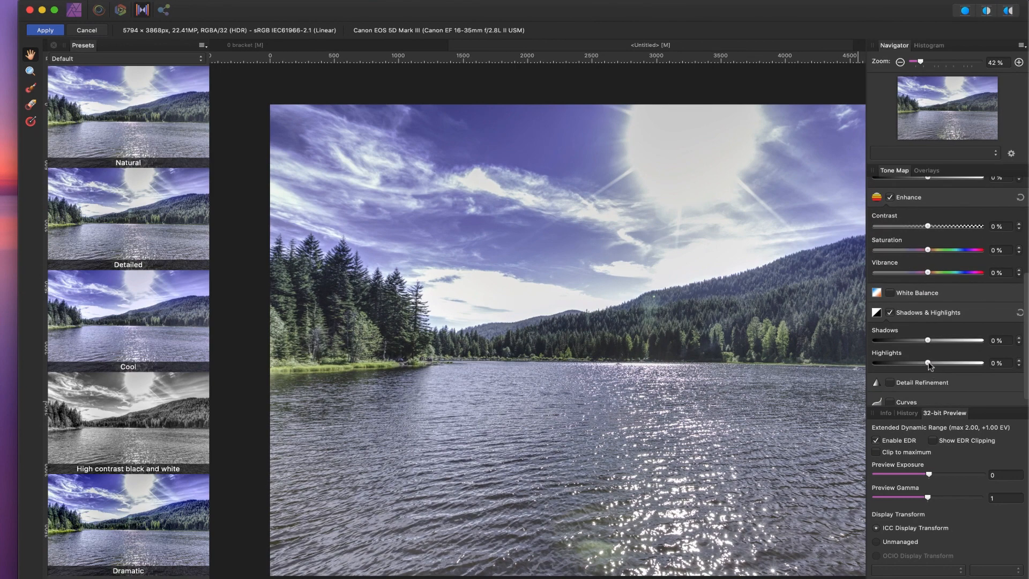
pyautogui.moveTo(928, 363)
pyautogui.mouseDown()
pyautogui.moveTo(902, 364)
pyautogui.moveTo(930, 362)
pyautogui.mouseUp()
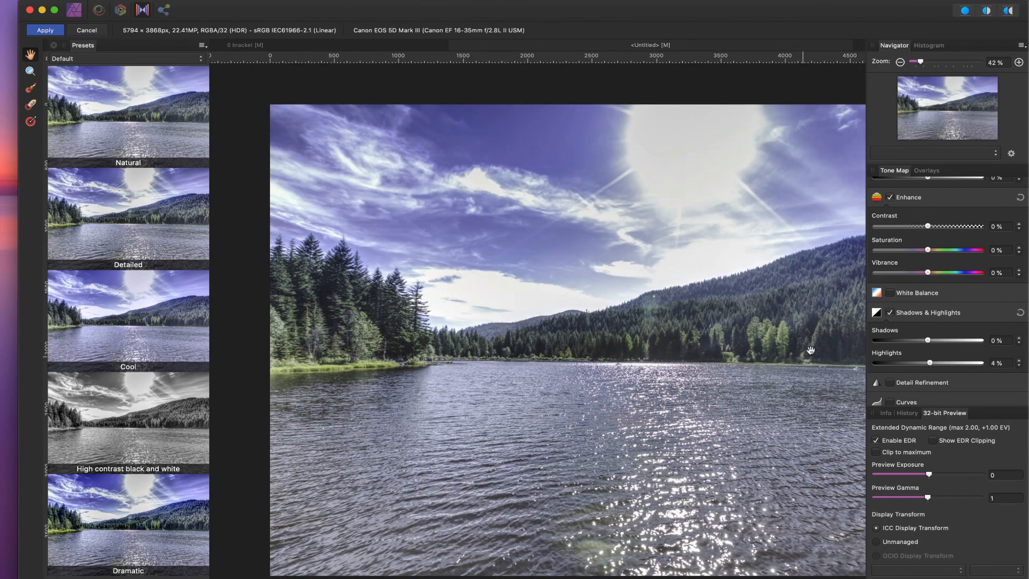
pyautogui.click(890, 312)
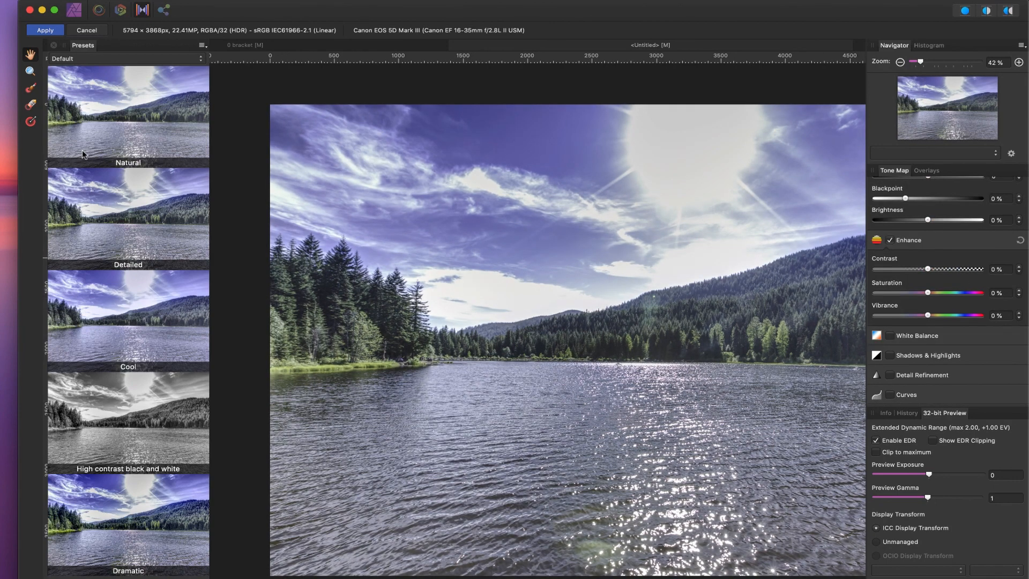
# Step: Cancel the reopened tone mapping, discarding its changes, and view the whole merged image fitted to the window
pyautogui.click(78, 31)
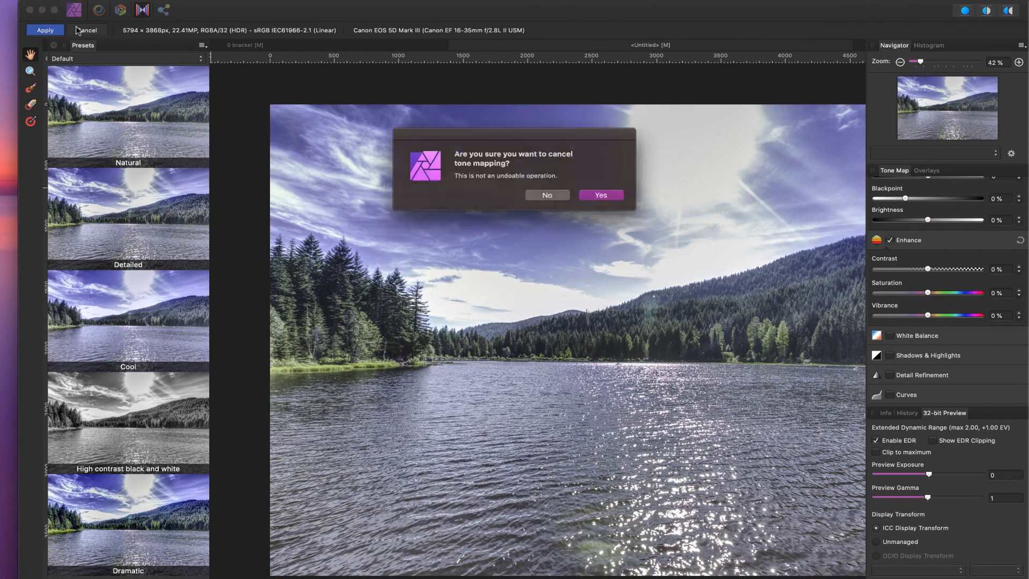
pyautogui.click(603, 197)
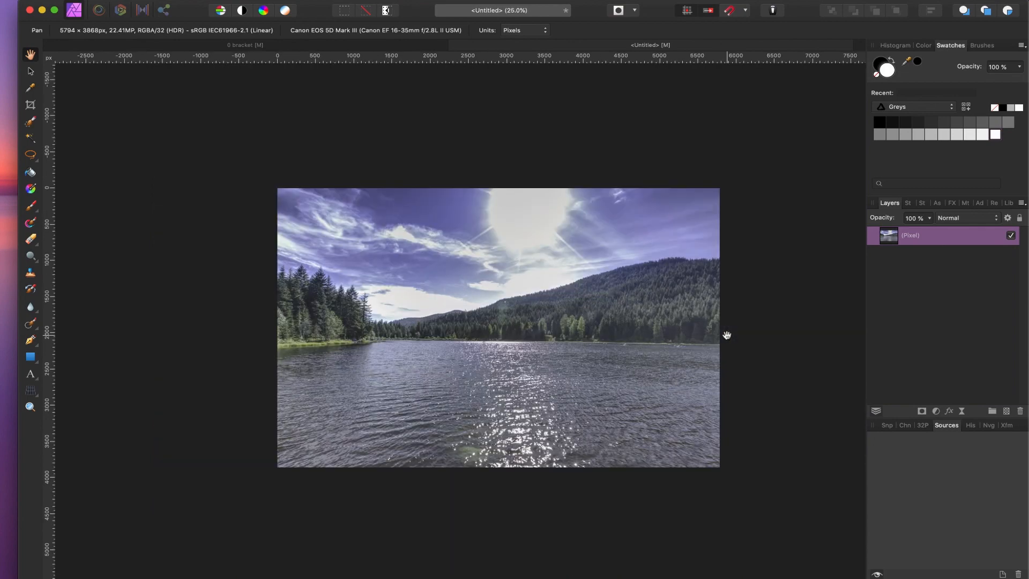
pyautogui.hscroll(6, 727, 335)
pyautogui.scroll(-2, 727, 335)
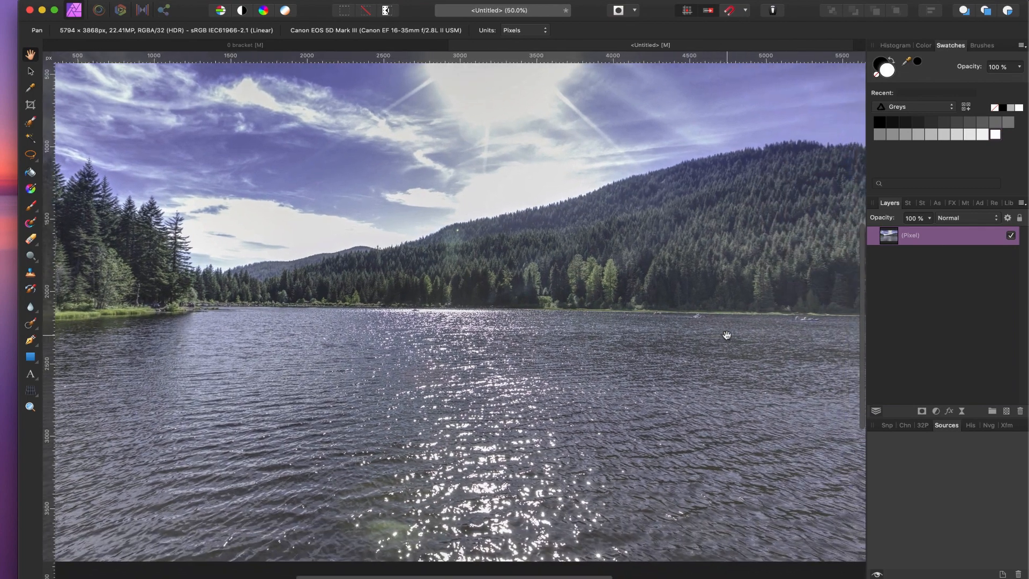
pyautogui.press('super+0')
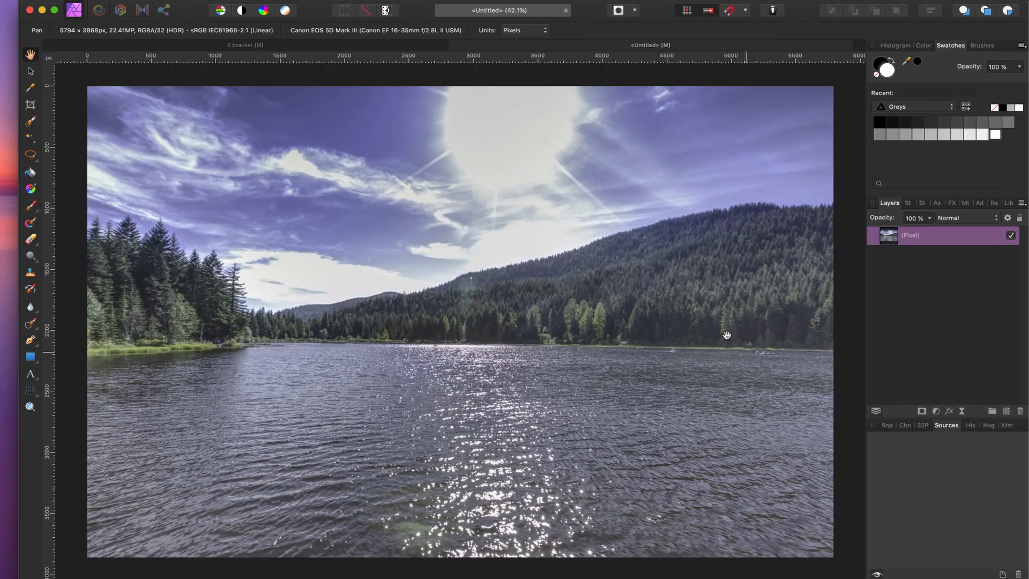